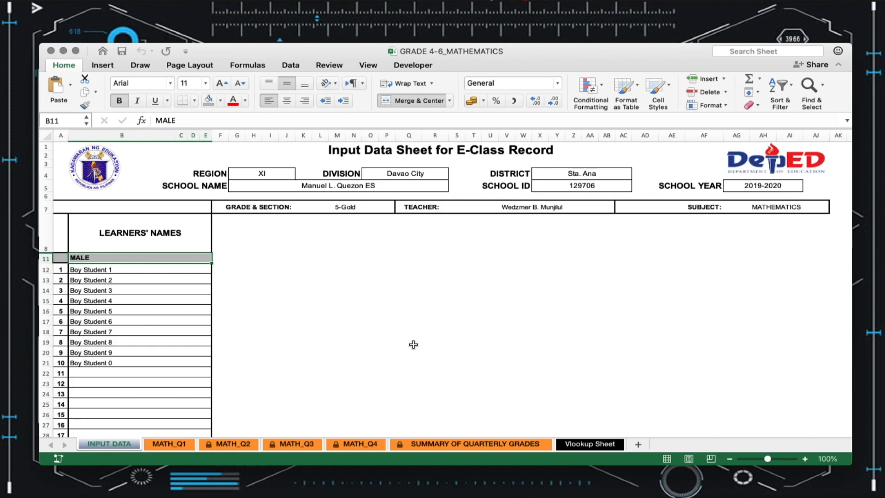
Step: Examine the MATH_Q1 sheet from the learners' names and written works across to the quarterly assessment and grade columns
click(169, 445)
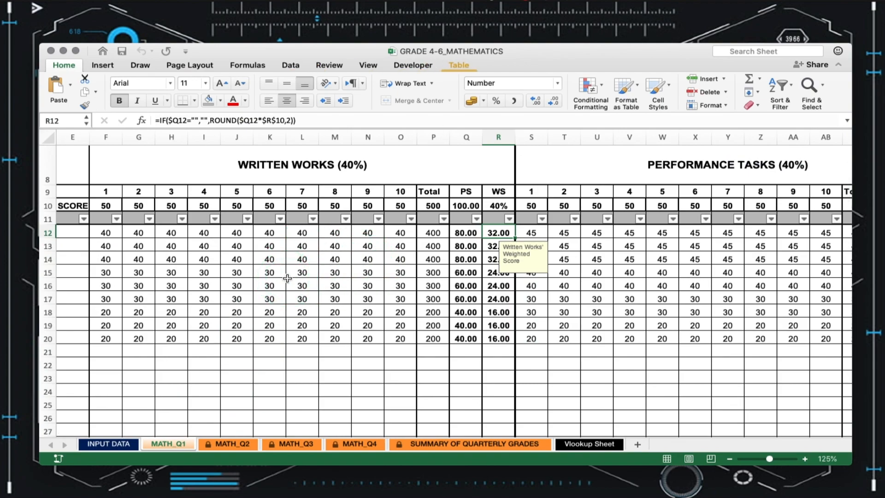
scroll(591, 284, right, 15)
scroll(591, 284, right, 5)
scroll(591, 284, down, 2)
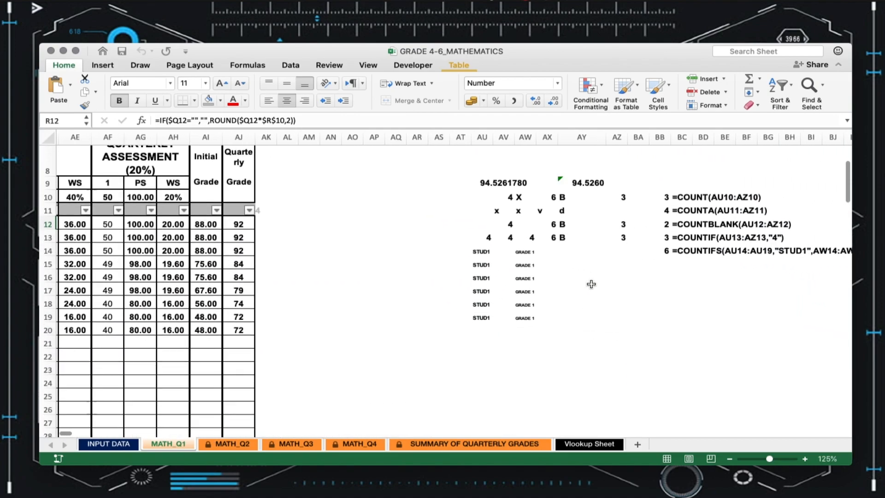
scroll(591, 284, left, 20)
scroll(592, 284, up, 1)
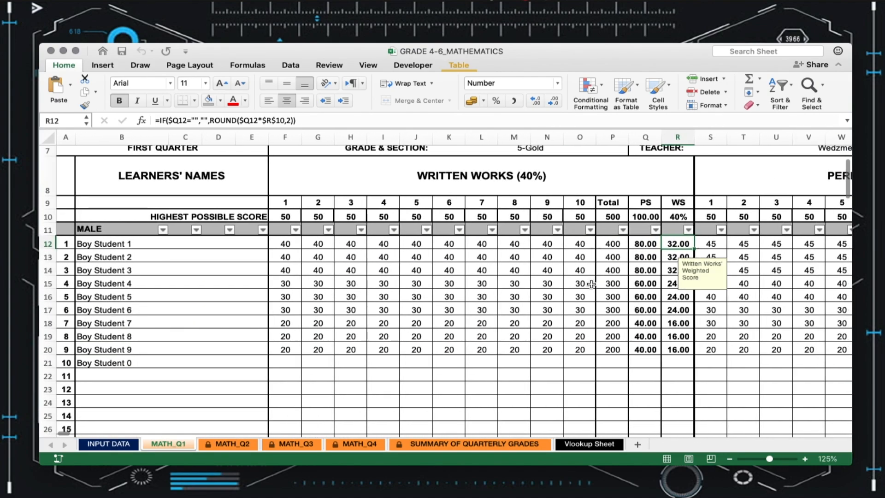
Step: Open the Vlookup Sheet and review its quarterly grades table, the four VLOOKUP questions and Table 2
click(591, 444)
scroll(237, 310, down, 5)
scroll(236, 310, up, 5)
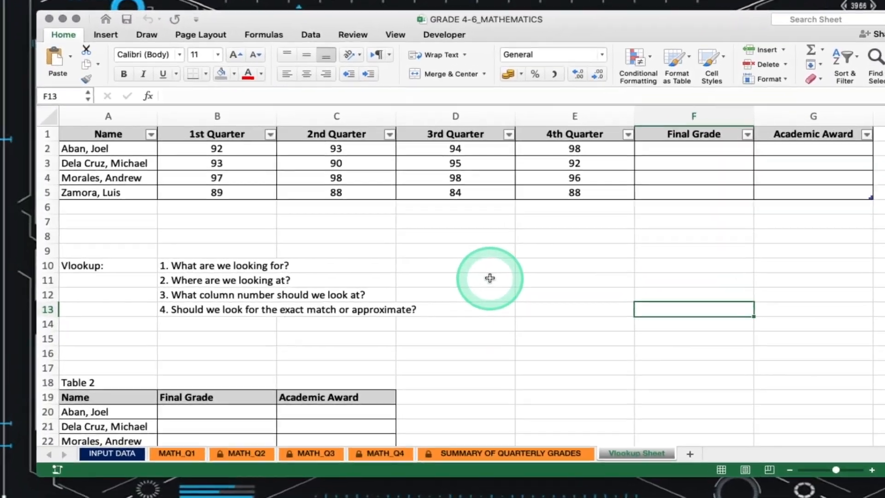
scroll(476, 275, down, 3)
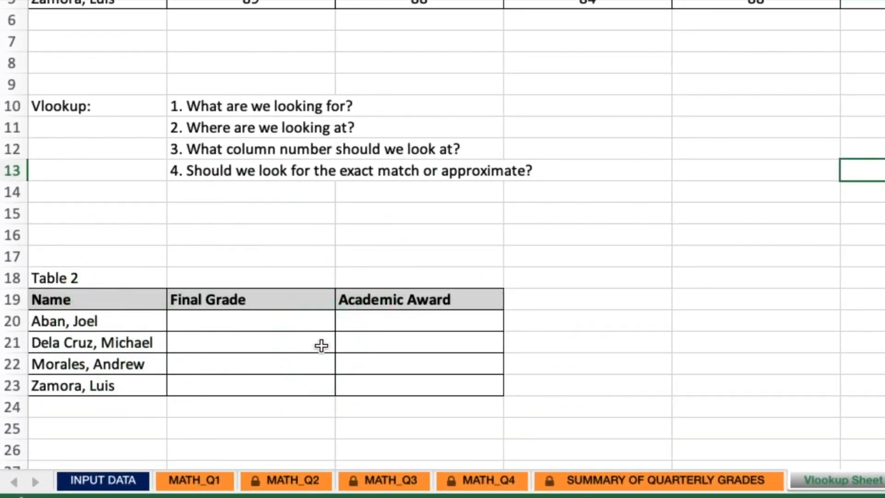
scroll(322, 345, down, 1)
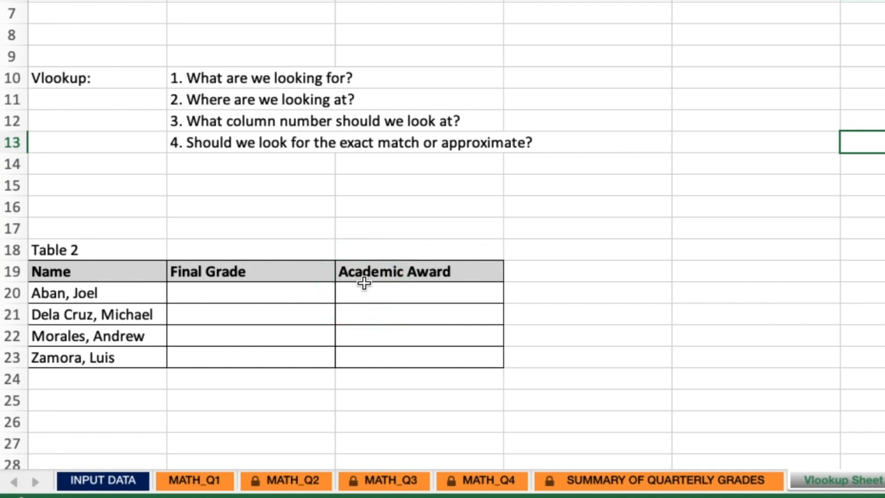
scroll(364, 284, up, 4)
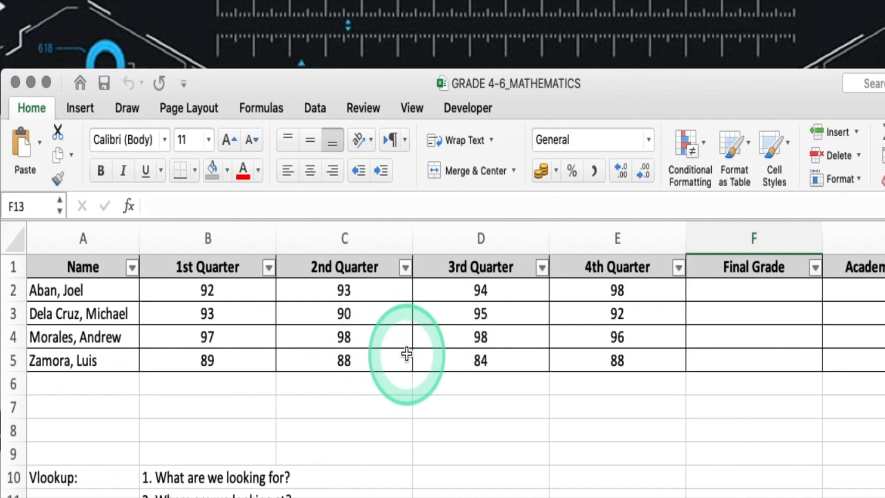
Step: Fill the Final Grade column from F2 with a SUM formula covering the 1st Quarter to 4th Quarter grades
click(732, 241)
click(766, 287)
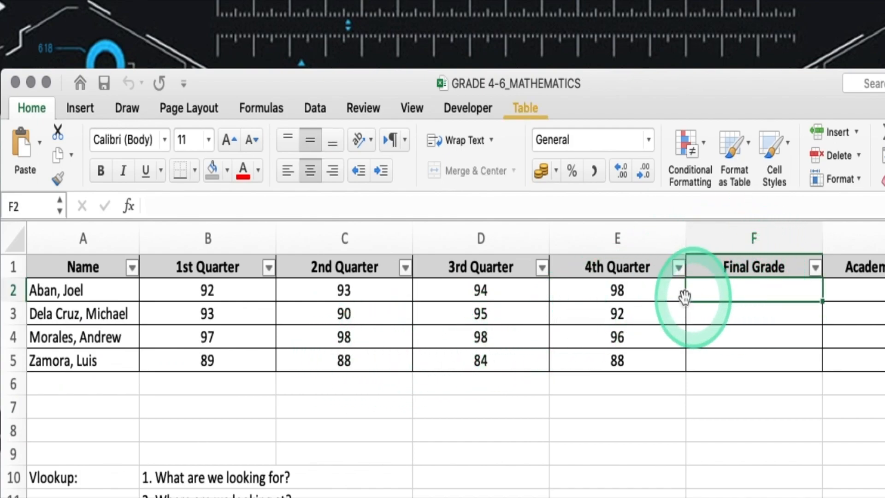
text(=sum)
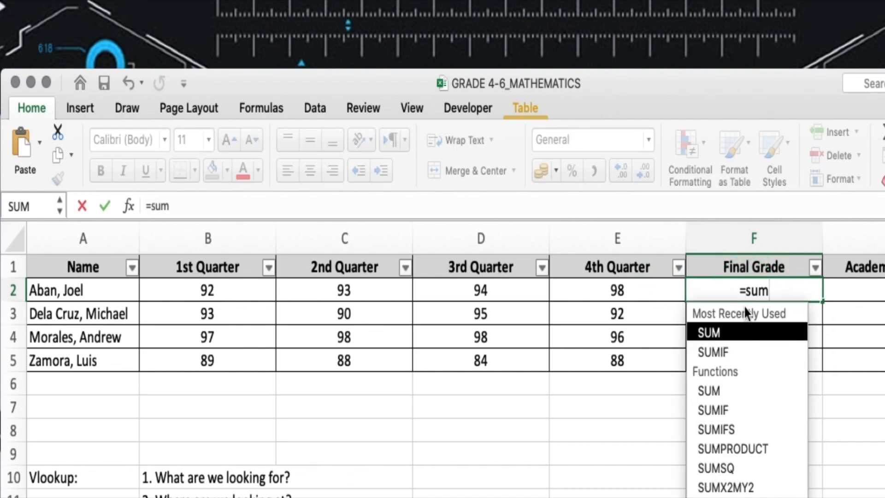
text(()
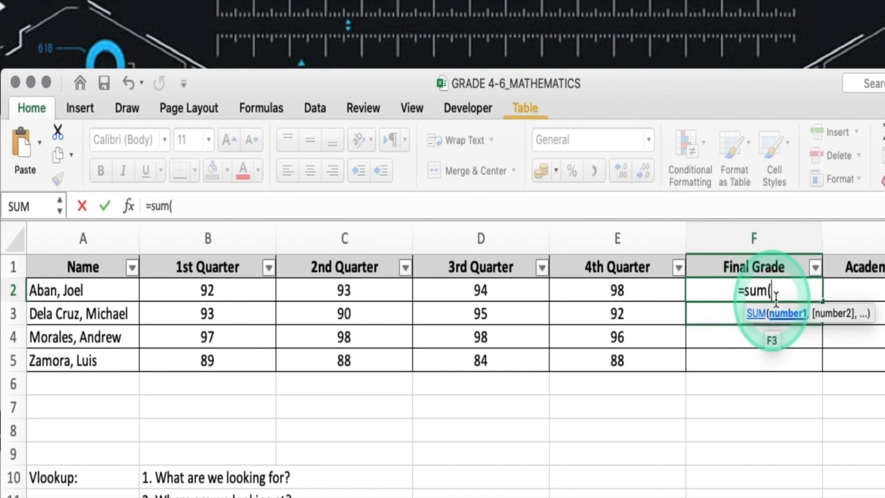
click(225, 295)
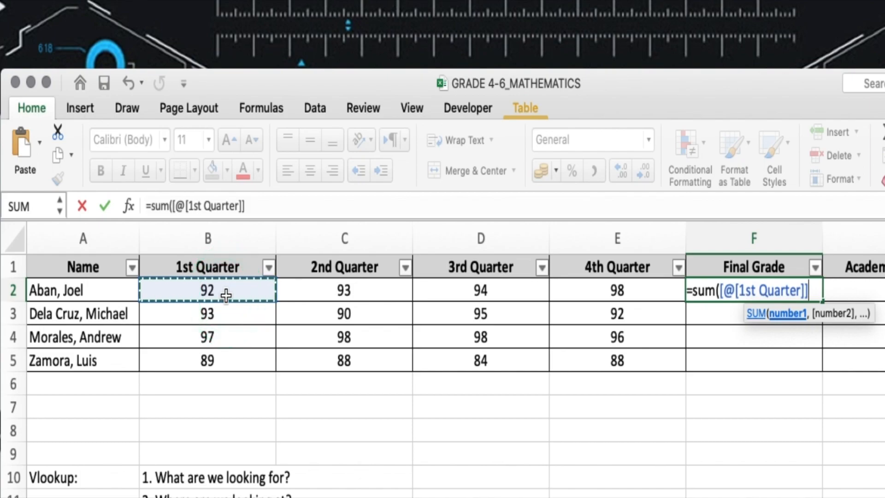
shift+click(628, 290)
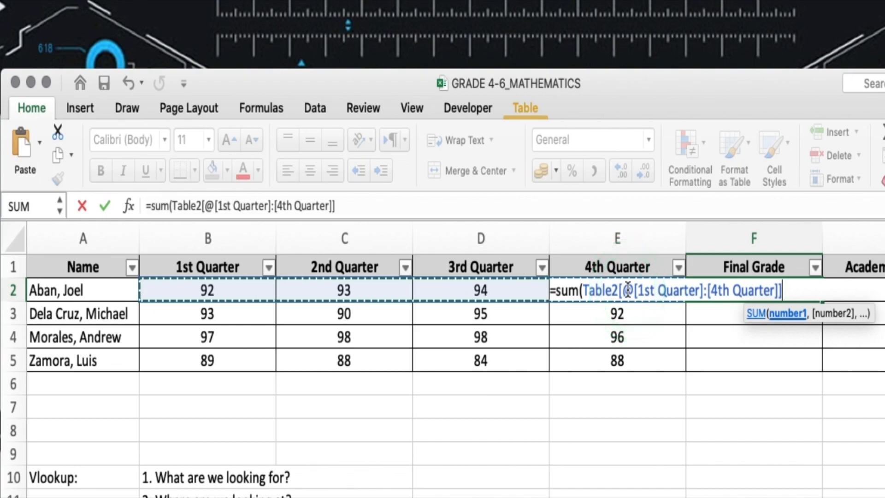
key(Return)
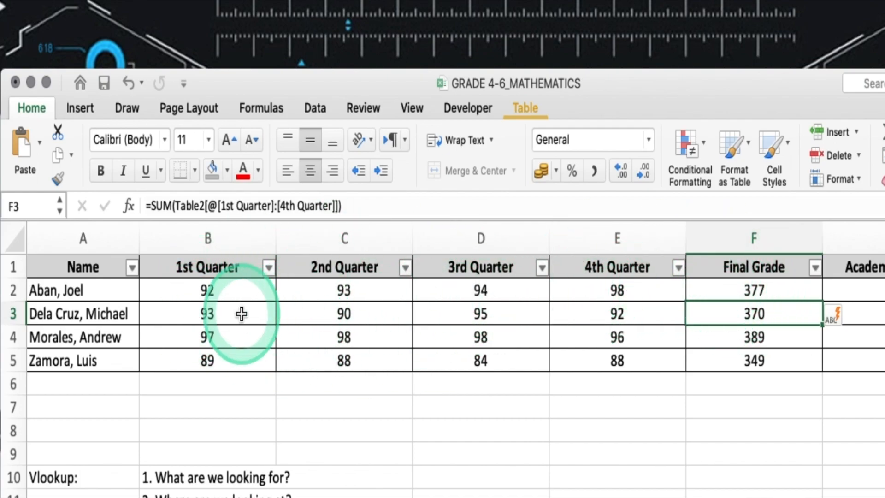
Step: Extend the Final Grade formula in F2 with /4 so the quarter sum is divided by four
click(783, 291)
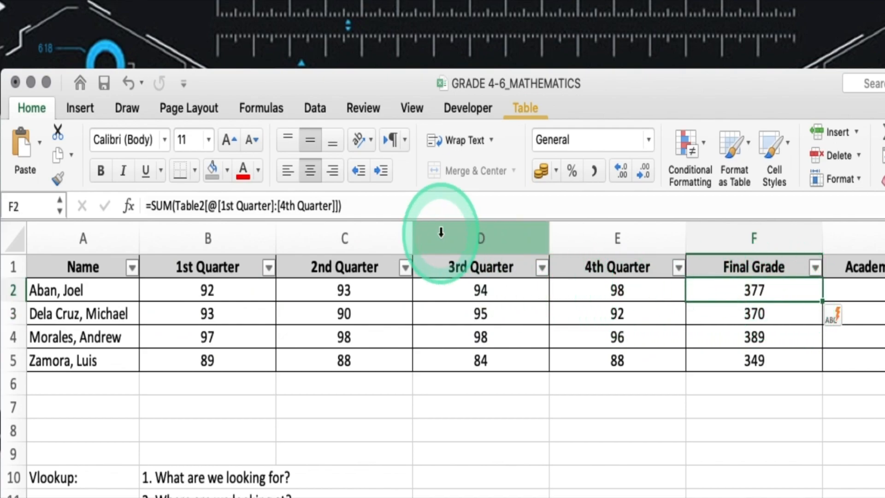
click(427, 209)
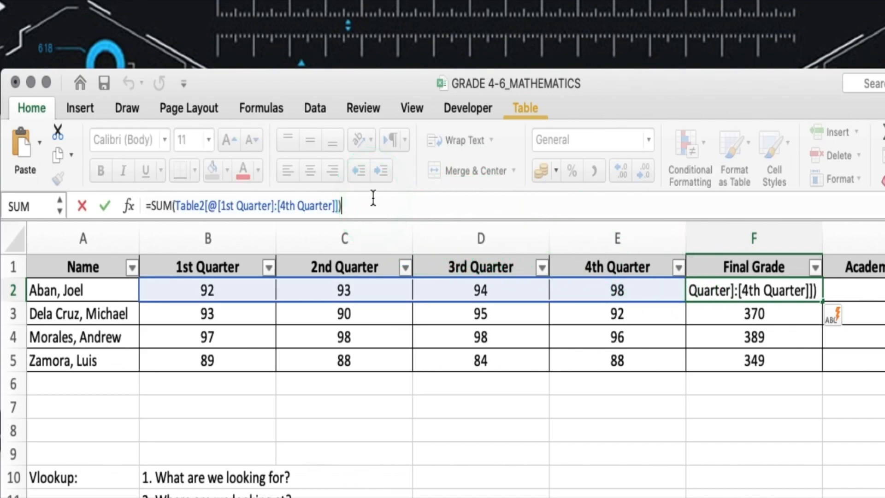
text(/4)
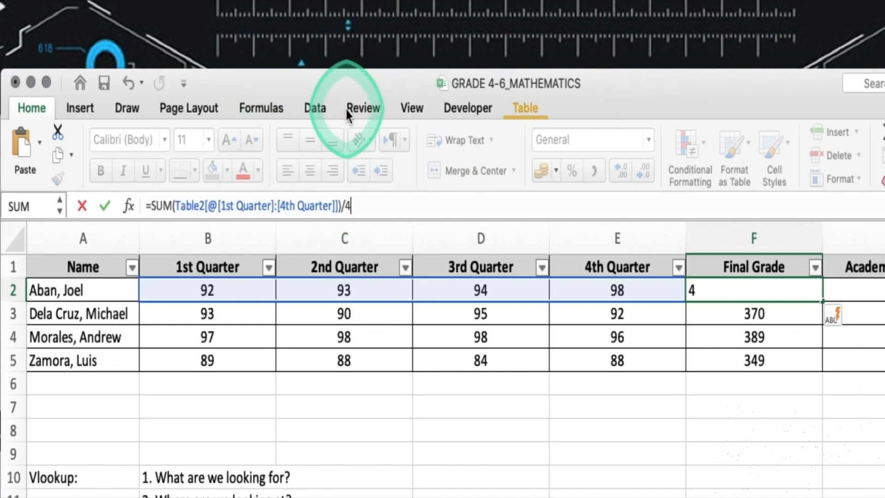
key(Return)
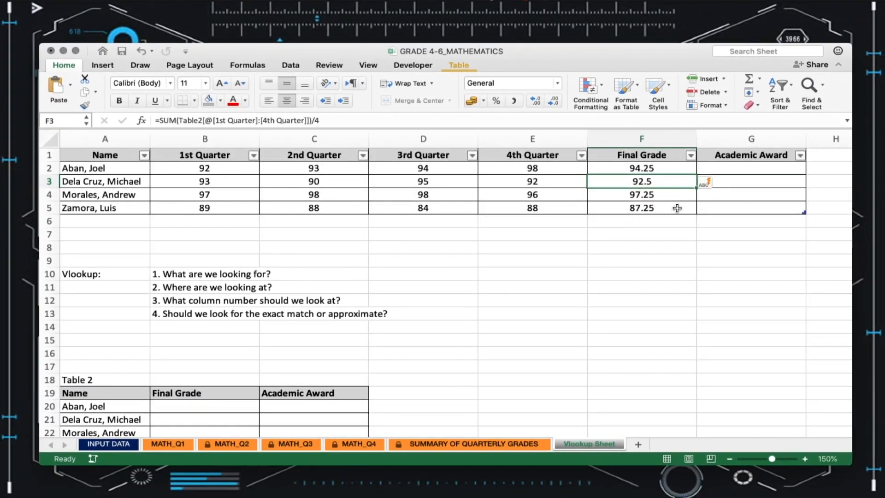
Step: Convert the Table 2 range A19:C23 into an Excel table with headers
scroll(677, 208, down, 5)
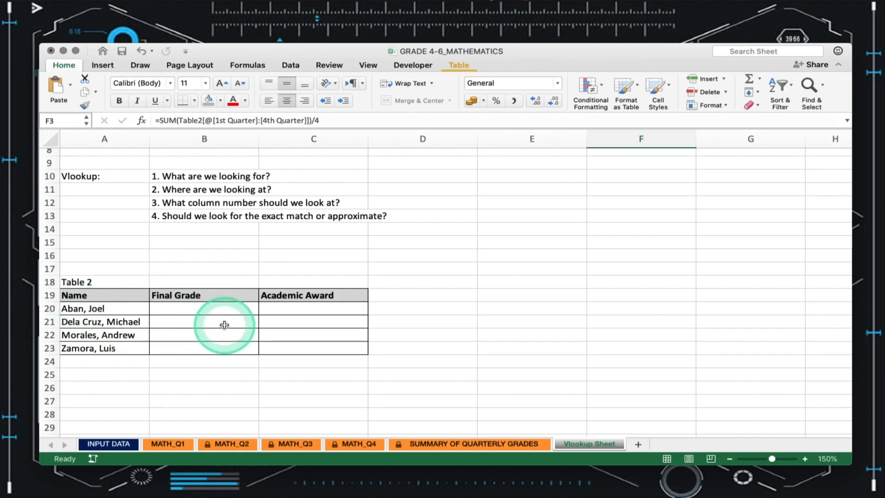
click(118, 300)
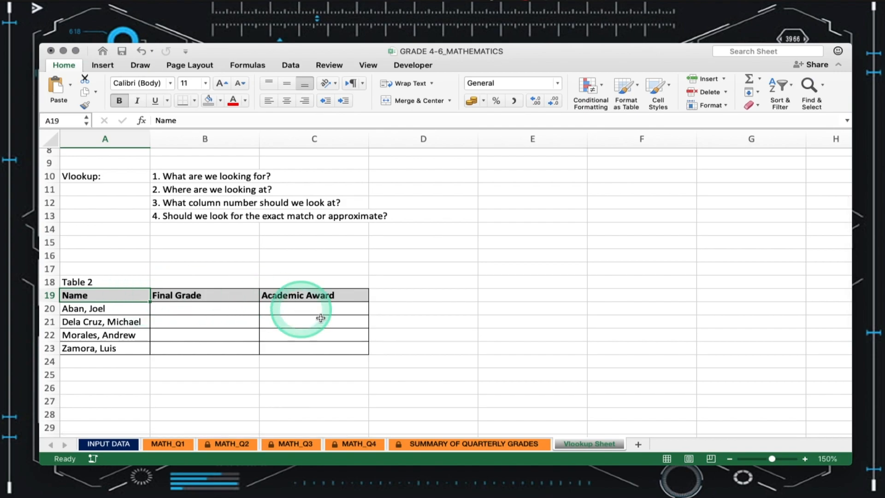
shift+click(325, 349)
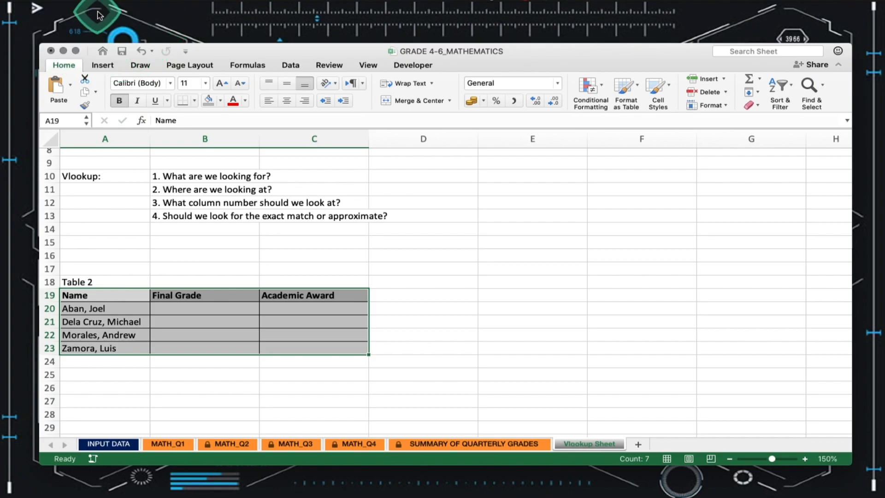
click(102, 67)
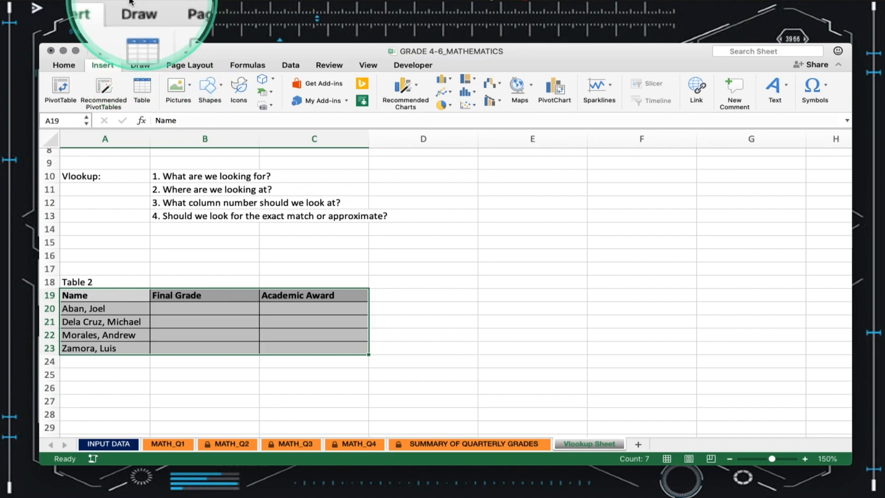
click(143, 95)
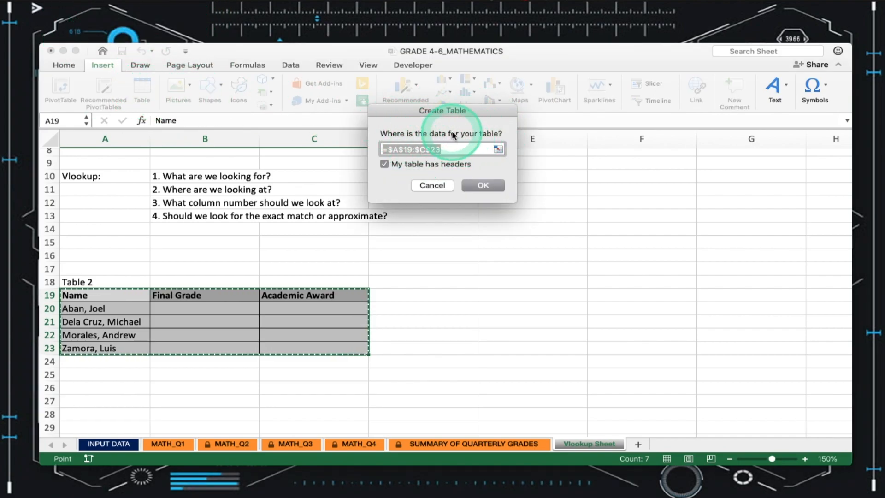
click(488, 185)
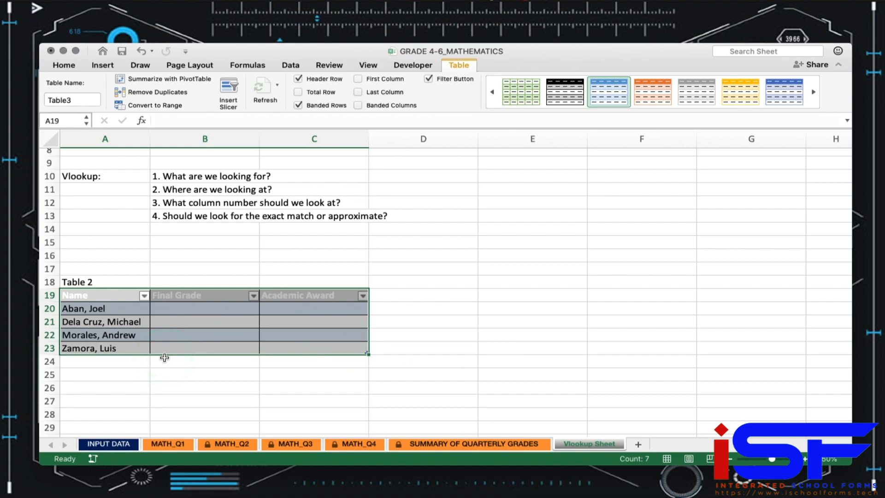
Step: Apply the first, uncolored style of the Light group to the new table at A19:C23
scroll(409, 214, up, 7)
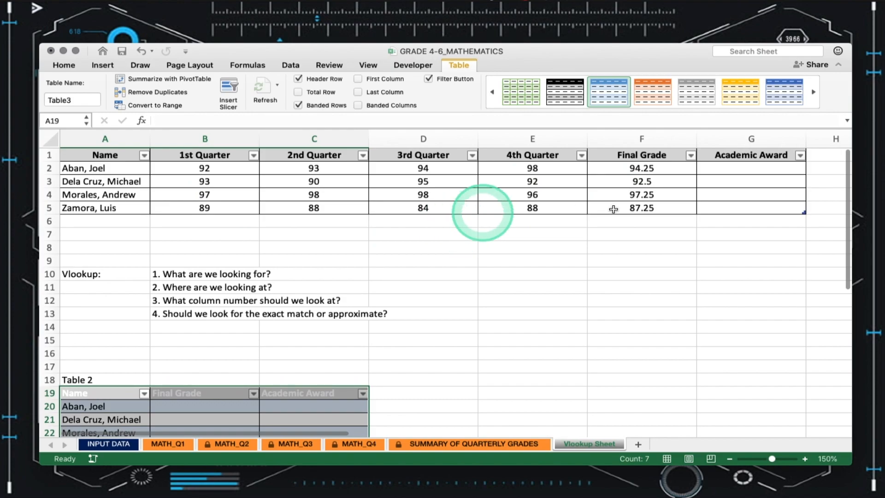
scroll(433, 241, down, 4)
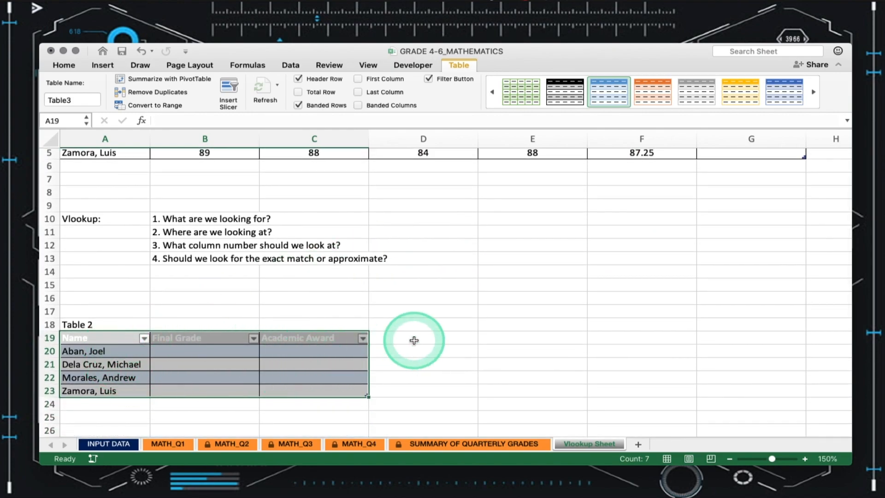
click(426, 326)
click(119, 345)
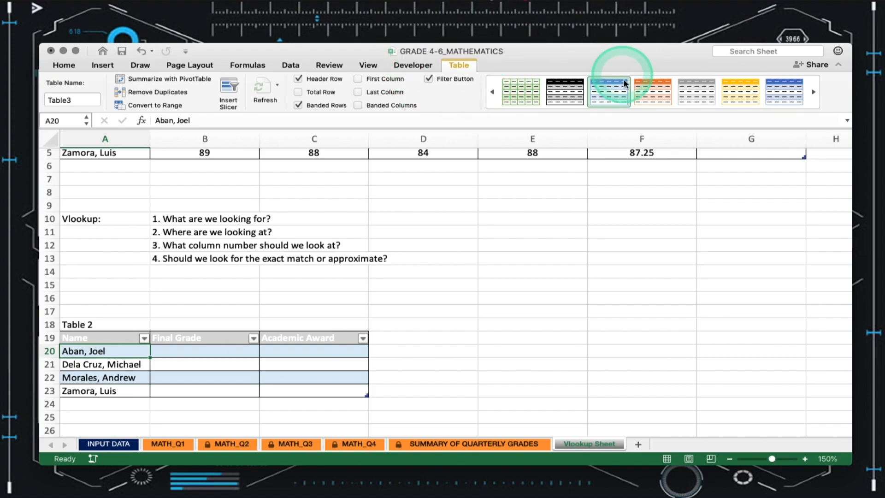
click(651, 111)
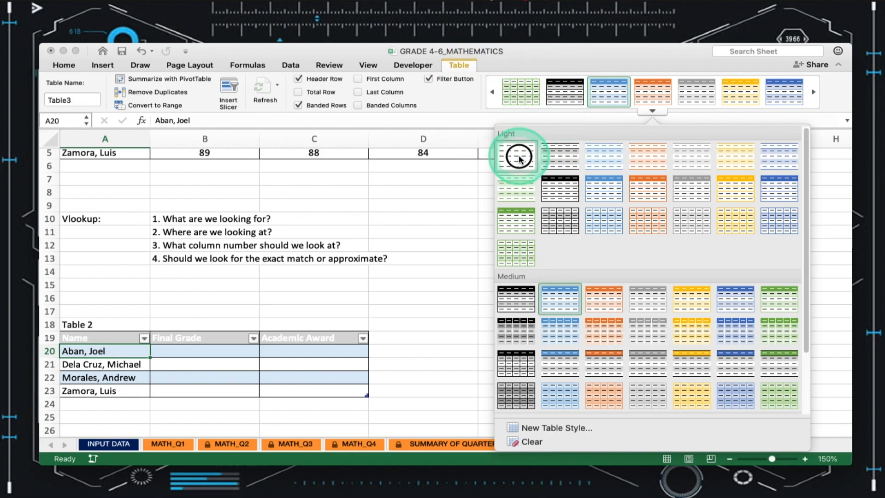
click(519, 159)
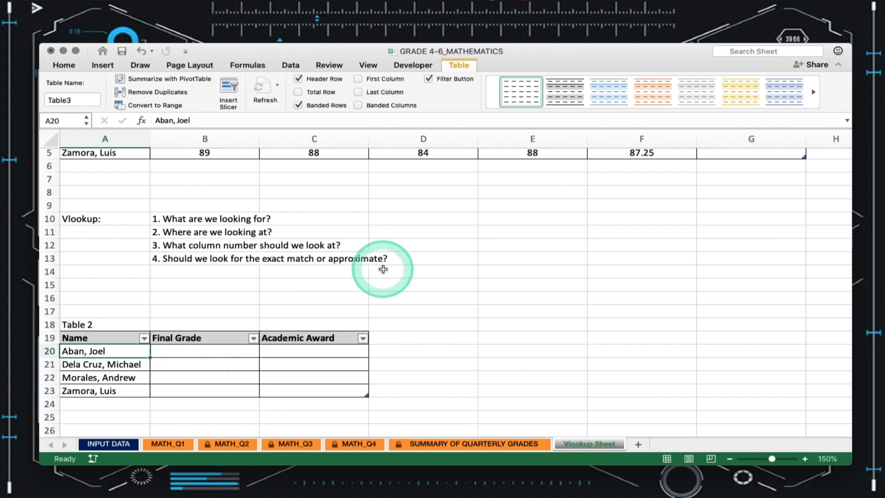
Step: Clear the formulas from the Final Grade cells F2:F5 in the quarterly grades table
scroll(381, 265, up, 2)
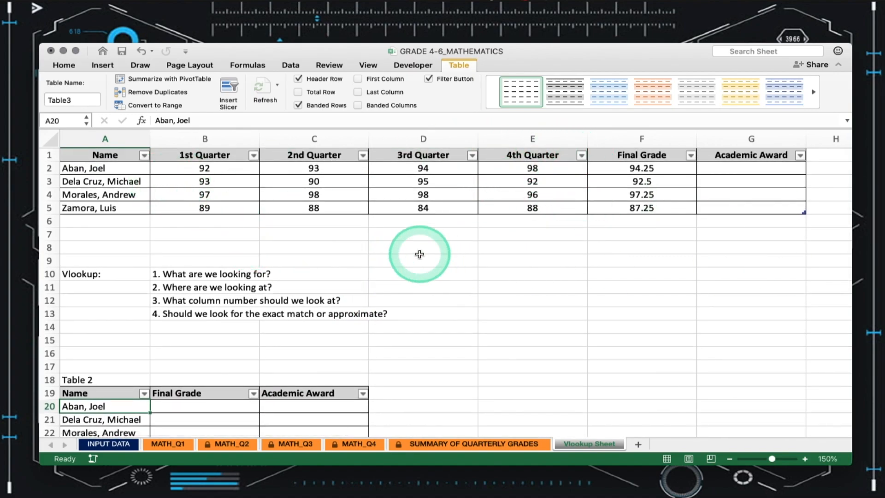
click(420, 253)
click(656, 168)
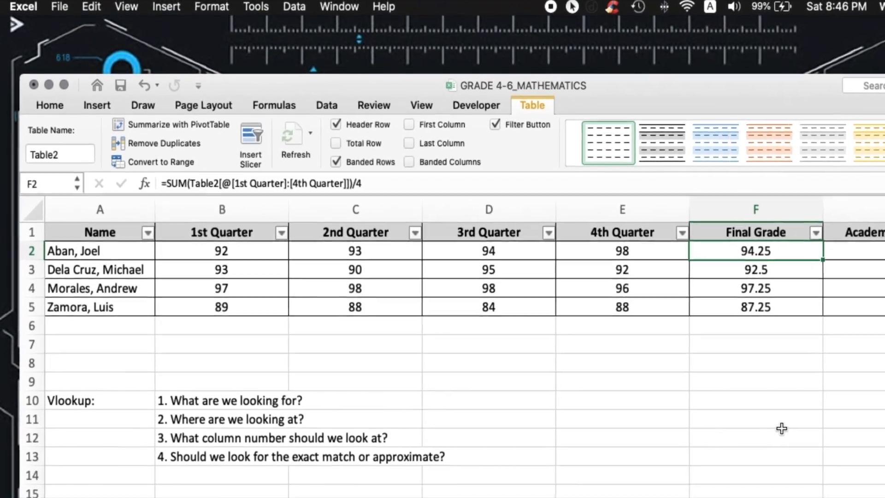
click(780, 427)
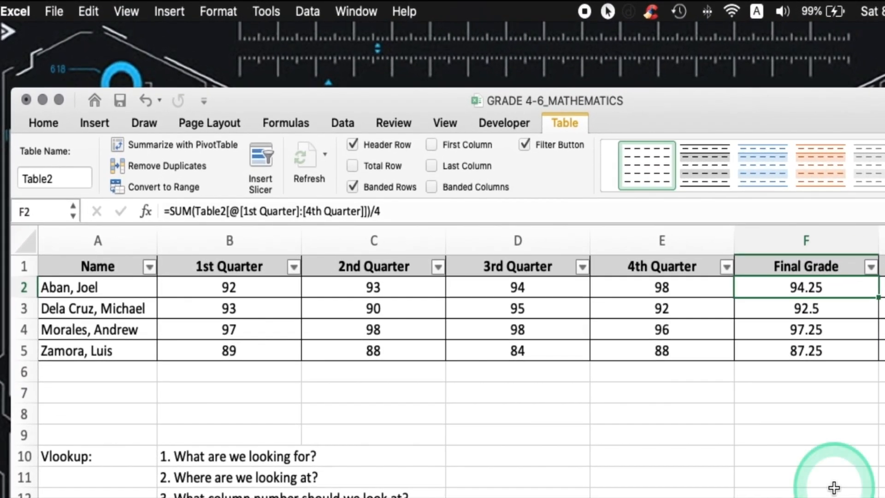
key(shift+Down)
key(shift+Down)
key(shift+Down)
key(Delete)
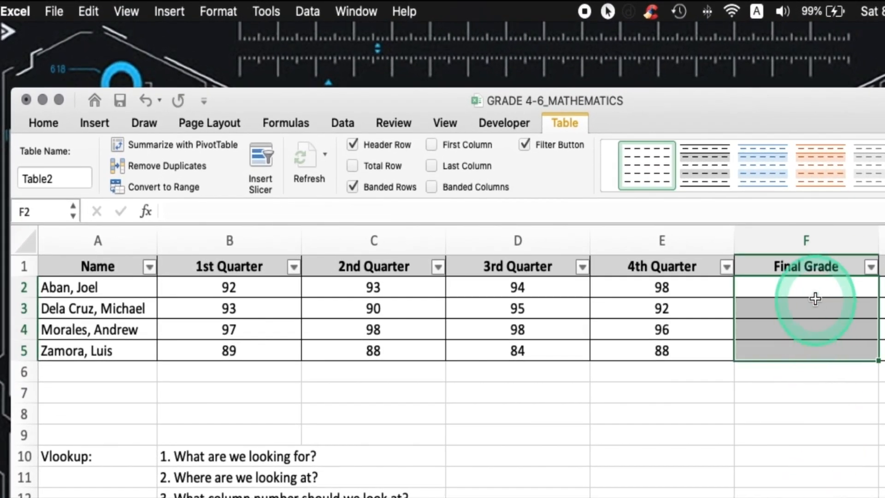
Step: Enter =AVERAGE(Table2[@[1st Quarter]:[4th Quarter]]) in F2 to fill the Final Grade column, and review the finished formula
click(804, 283)
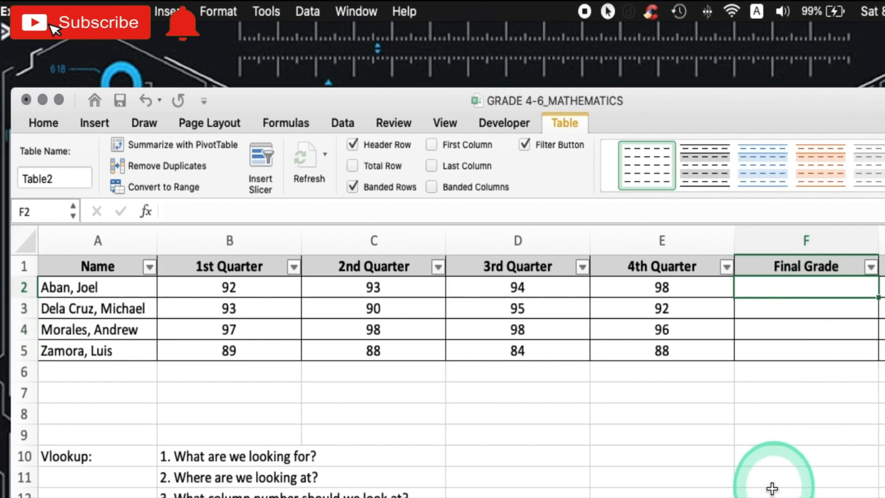
text(=)
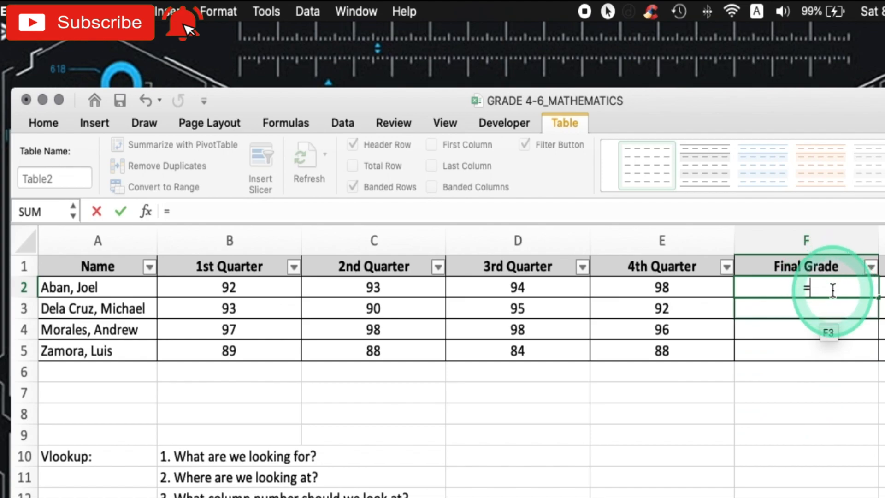
text(average)
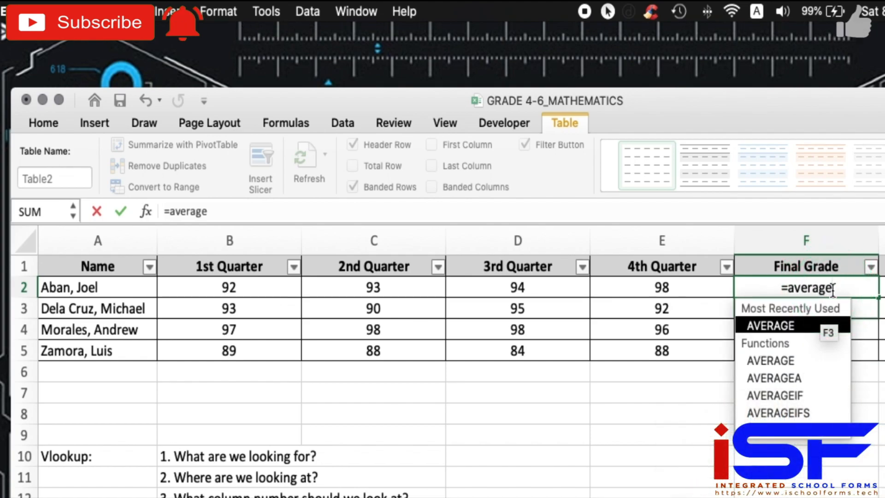
key(Tab)
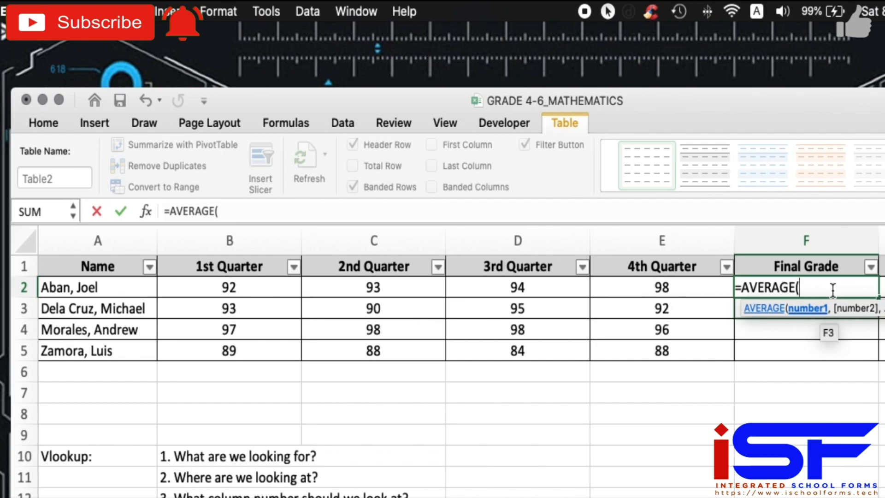
click(228, 290)
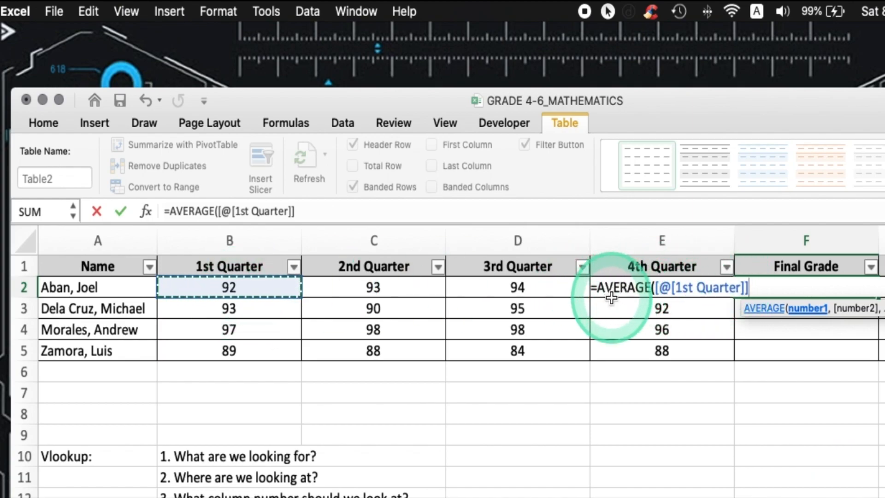
key(shift+Right)
key(shift+Right)
key(shift+Right)
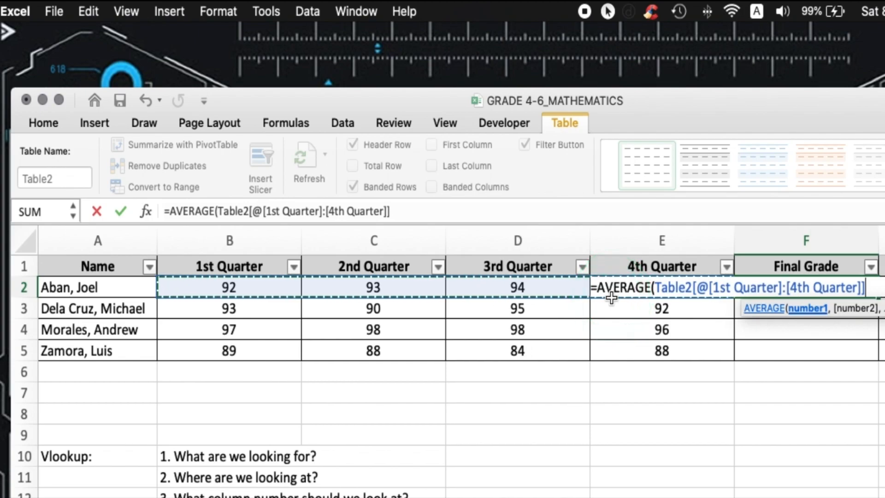
key(Return)
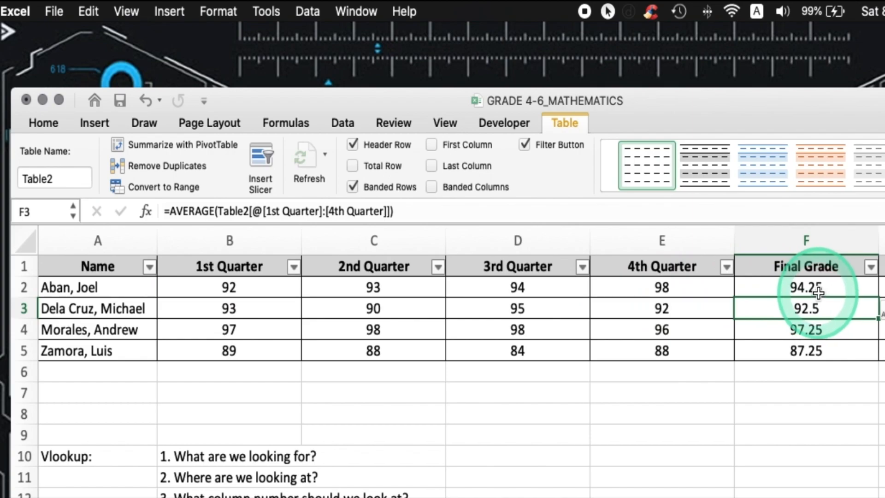
click(818, 293)
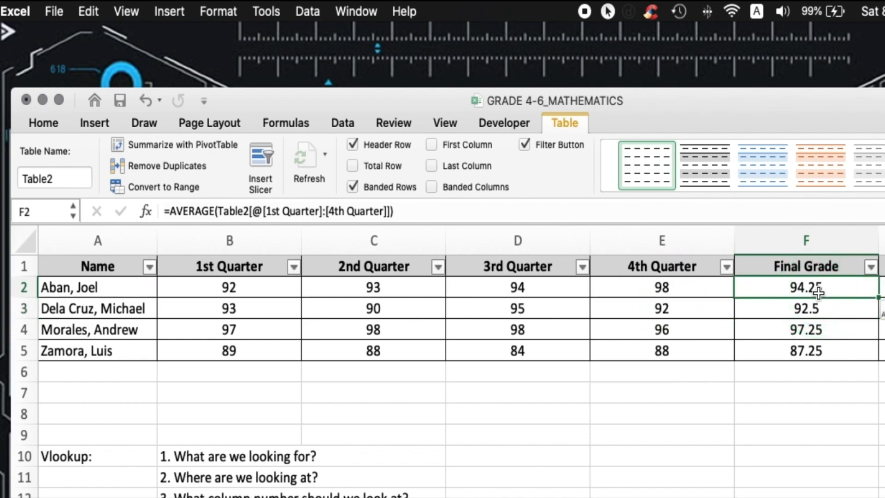
double_click(818, 293)
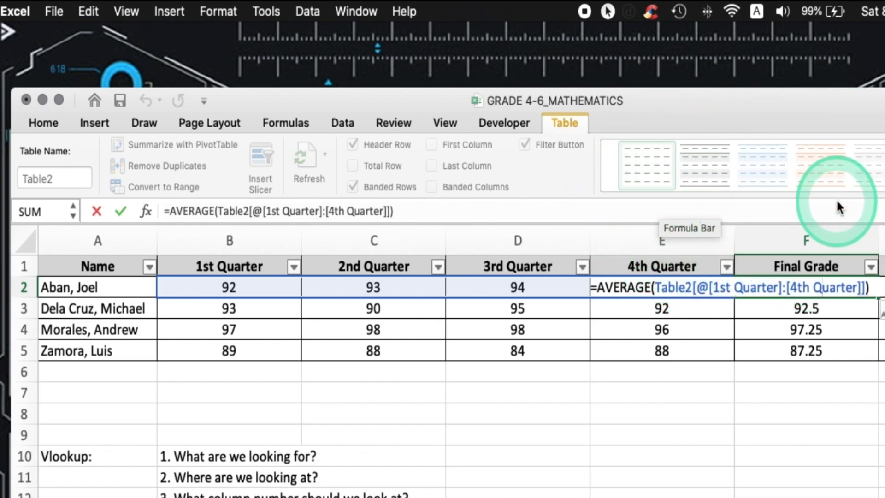
key(Return)
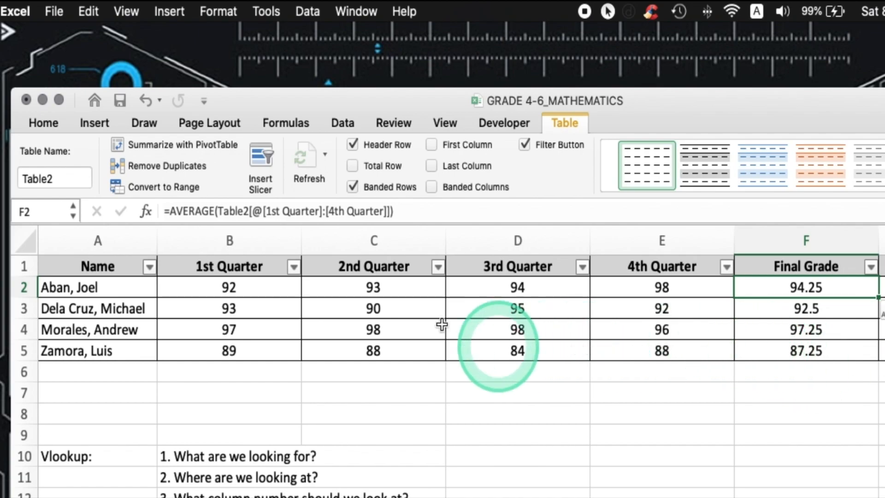
Step: Try the decimal display of the Final Grade in F2 with three decimal places and with none
click(41, 126)
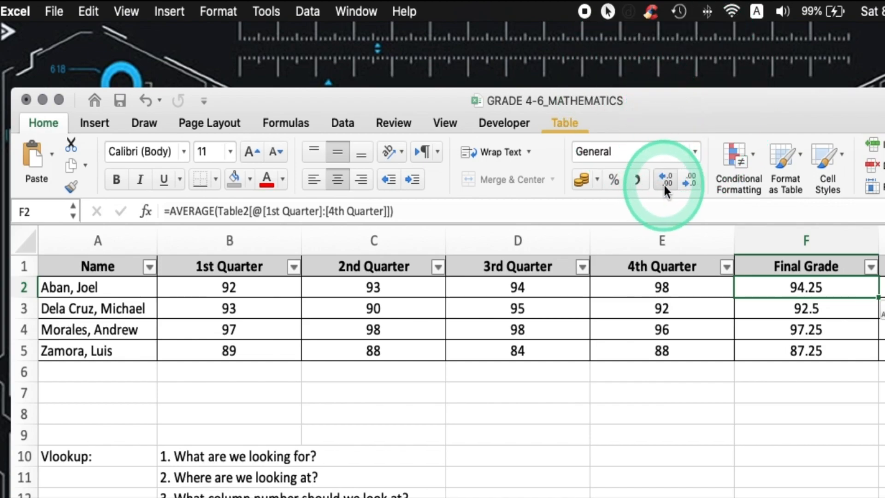
click(665, 181)
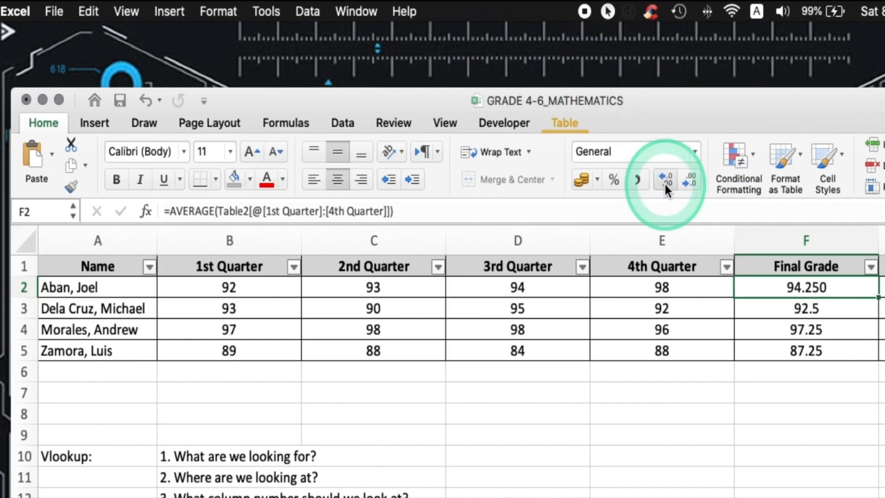
click(665, 182)
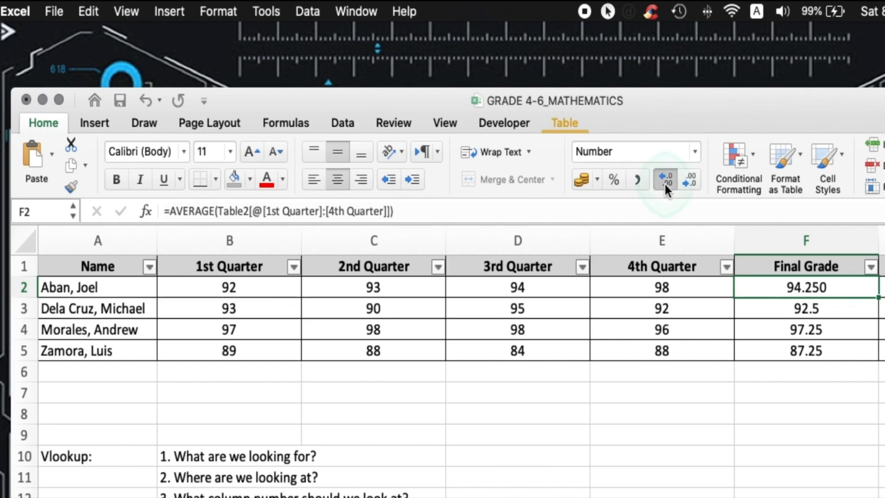
click(698, 180)
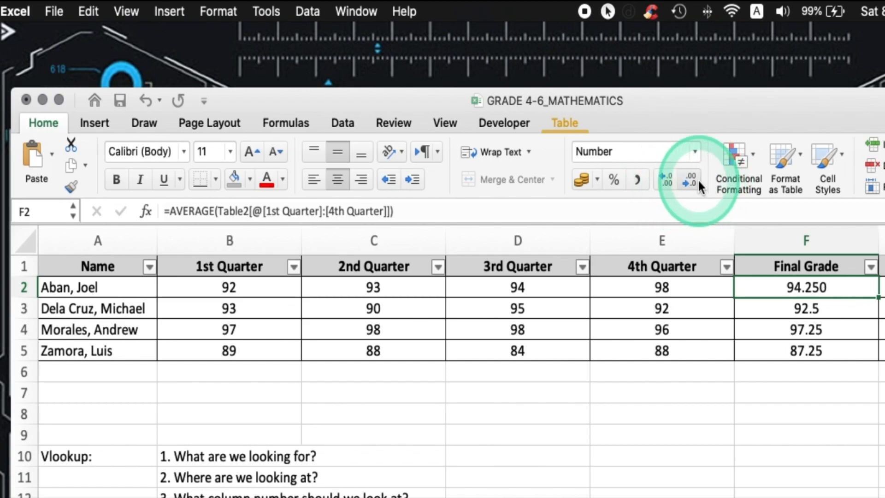
click(698, 179)
click(698, 179)
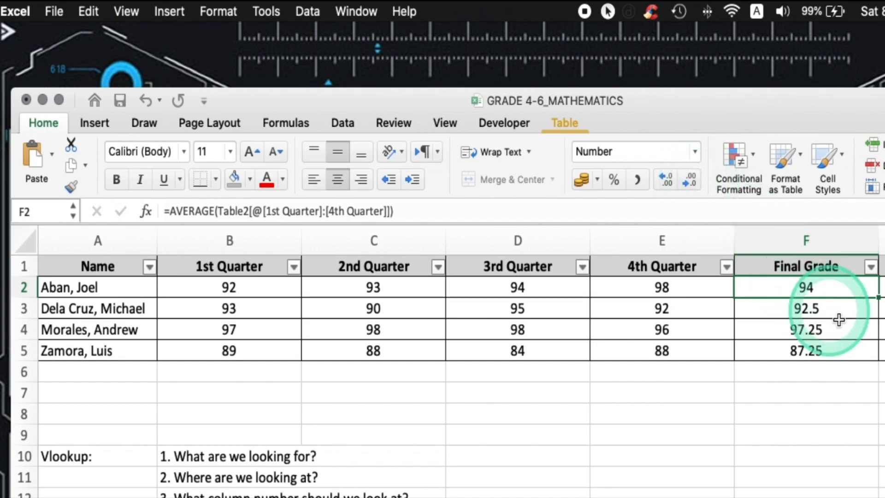
Step: Try reducing the decimal places of F2:F5, and undo the decimal formatting back to two places in F2
shift+click(816, 351)
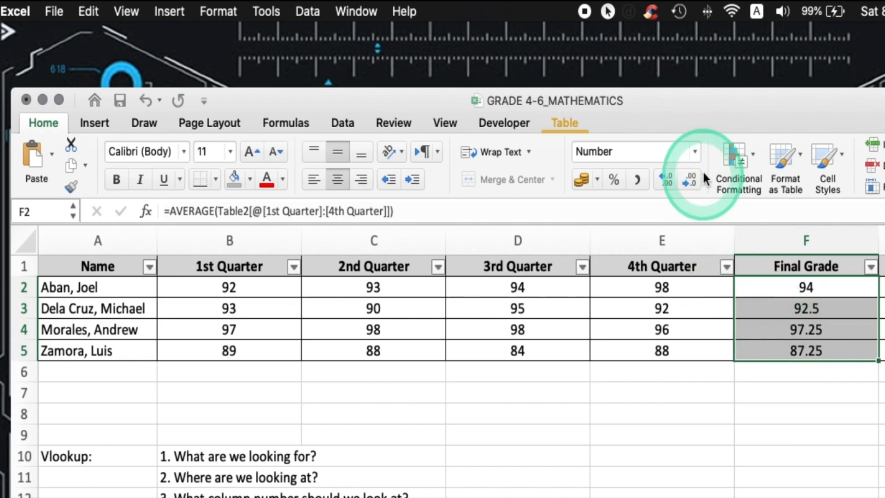
click(691, 180)
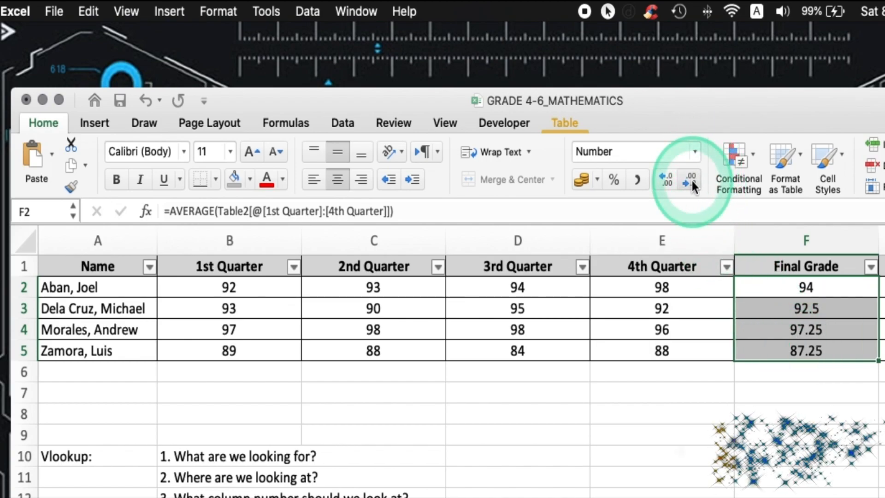
key(super+z)
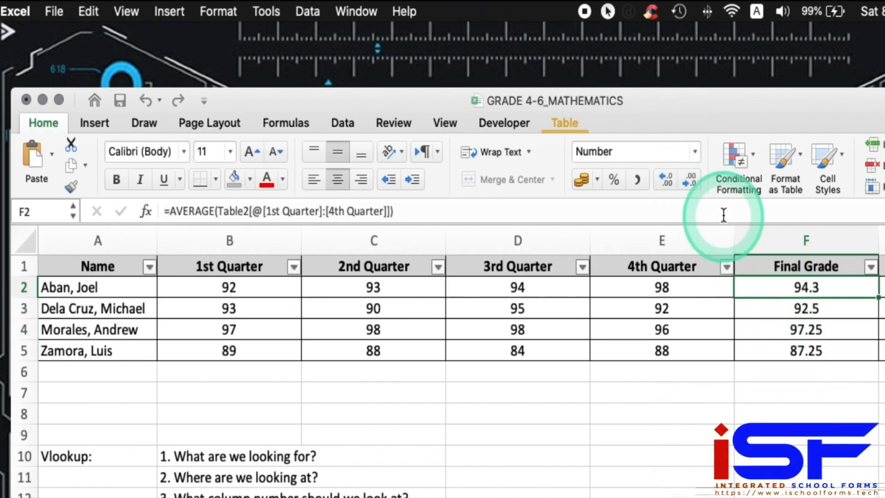
key(super+z)
click(694, 181)
click(695, 181)
key(super+z)
key(super+z)
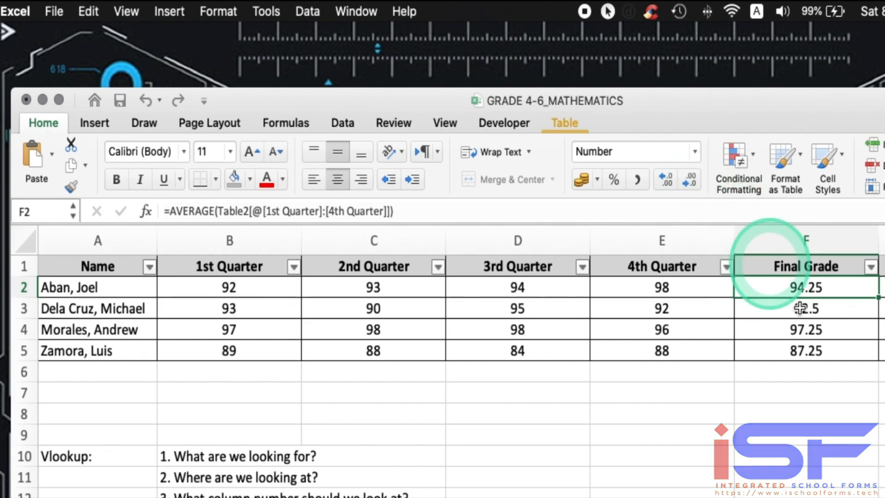
Step: Display the Final Grades in F2:F5 as whole numbers by removing their decimal places
shift+click(812, 353)
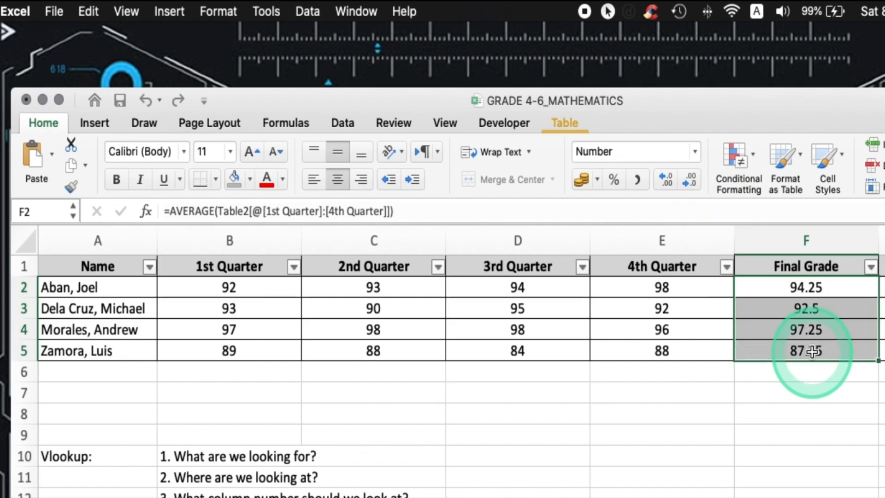
click(692, 180)
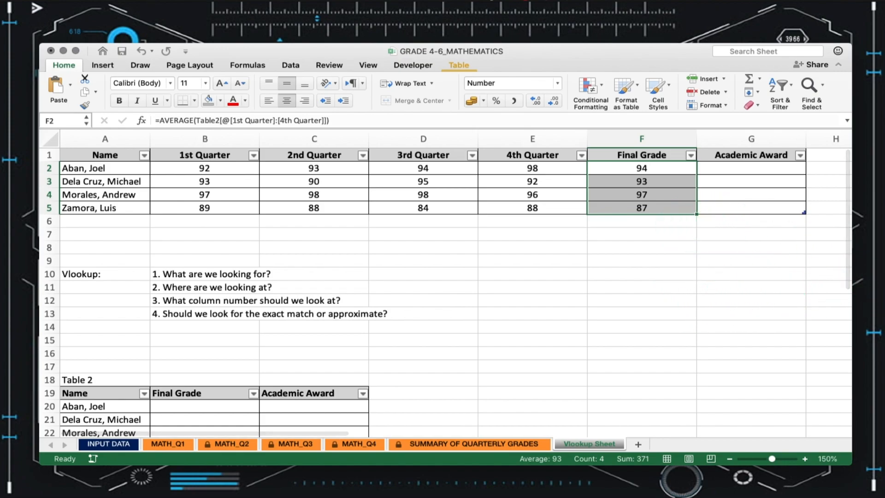
click(547, 275)
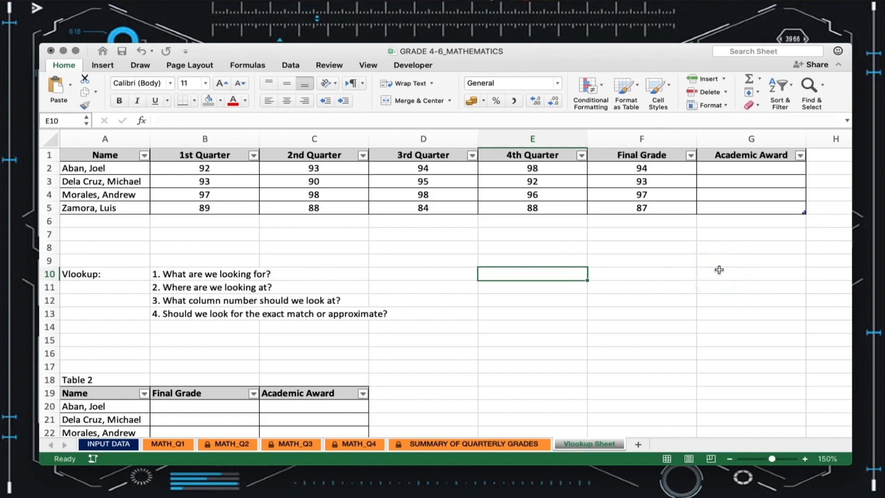
Step: Move the Academic Excellence Award picture off the Grade Ceiling and Marking table in J1:K5, placing its edge in column L
scroll(719, 270, right, 10)
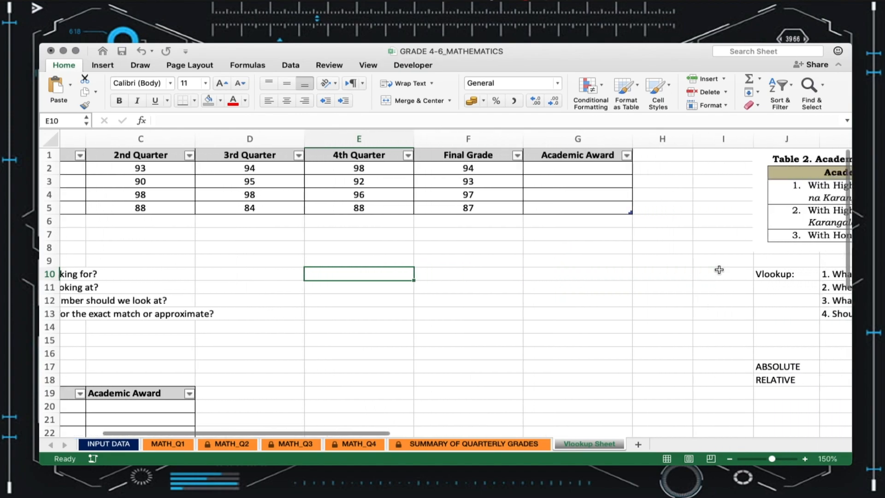
scroll(719, 269, right, 2)
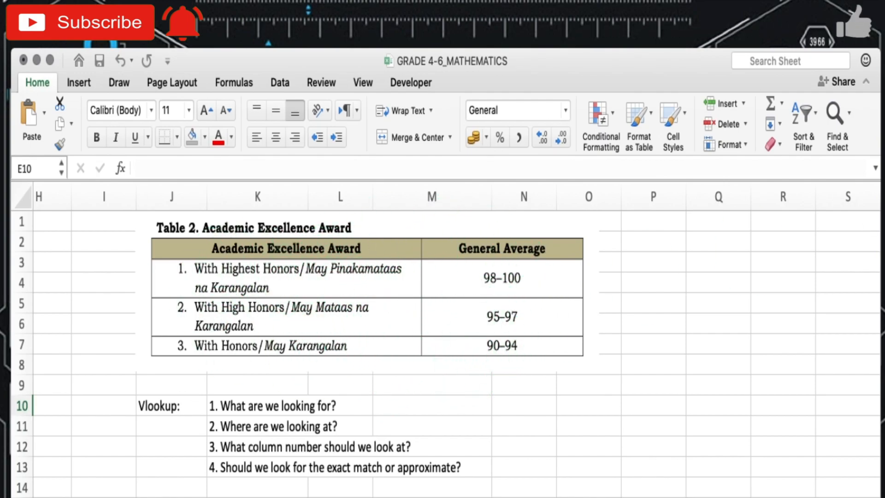
click(507, 282)
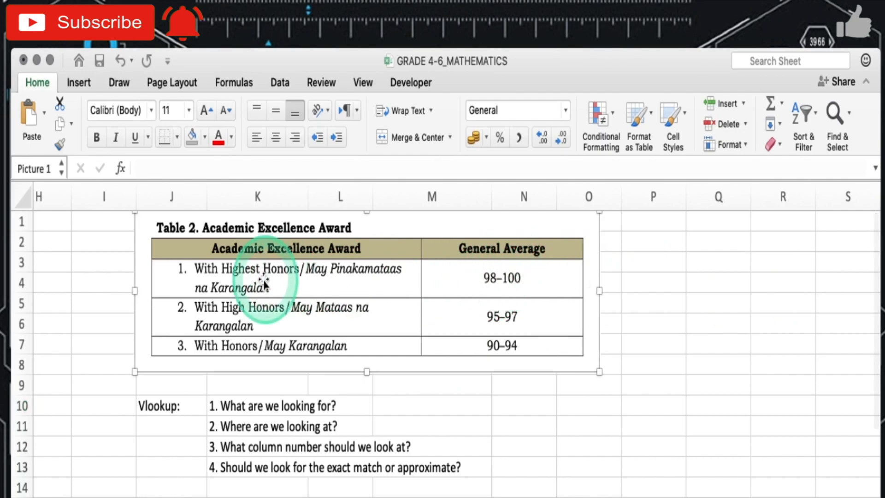
drag(234, 297, 439, 279)
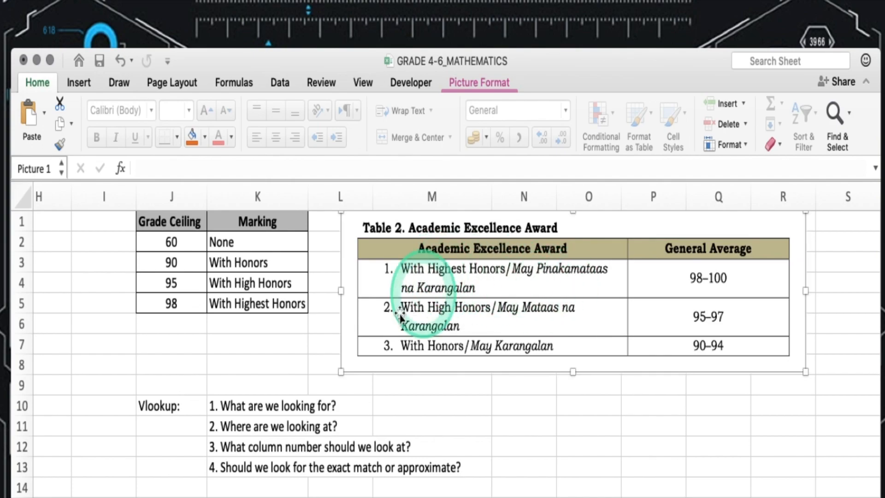
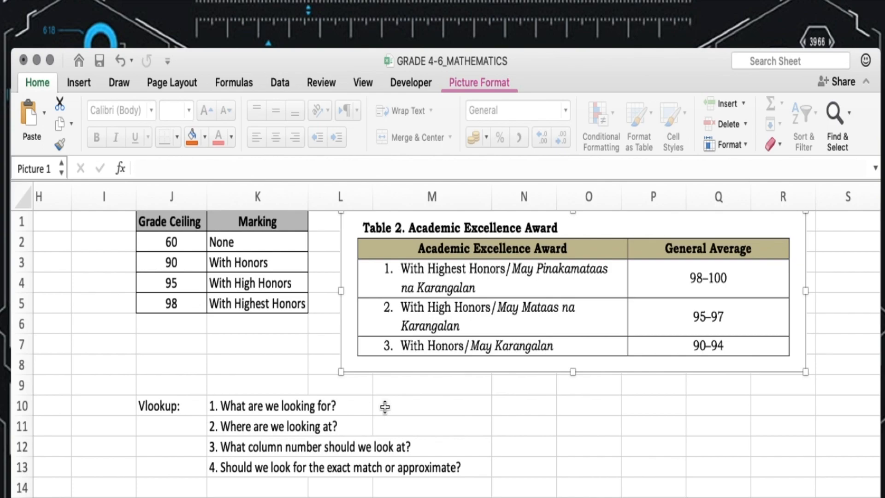
Step: Start a VLOOKUP formula in G2 under Academic Award, using the same row's Final Grade as the lookup value
scroll(217, 390, left, 5)
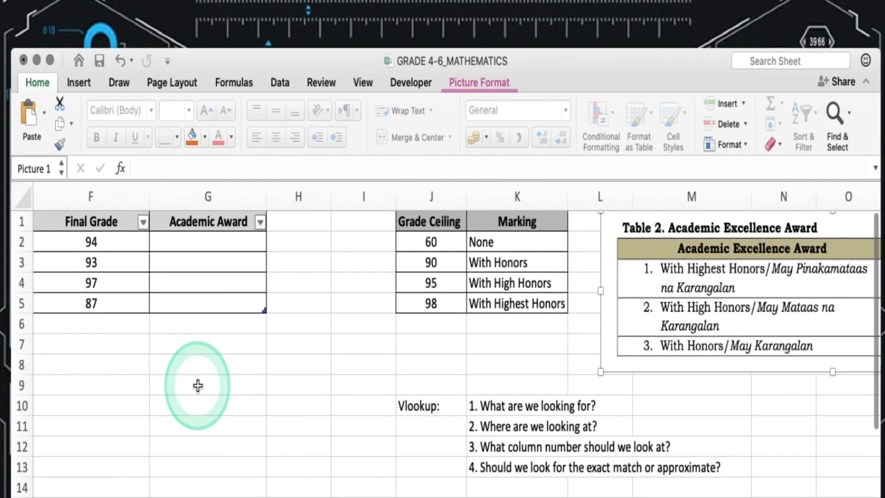
scroll(198, 385, left, 1)
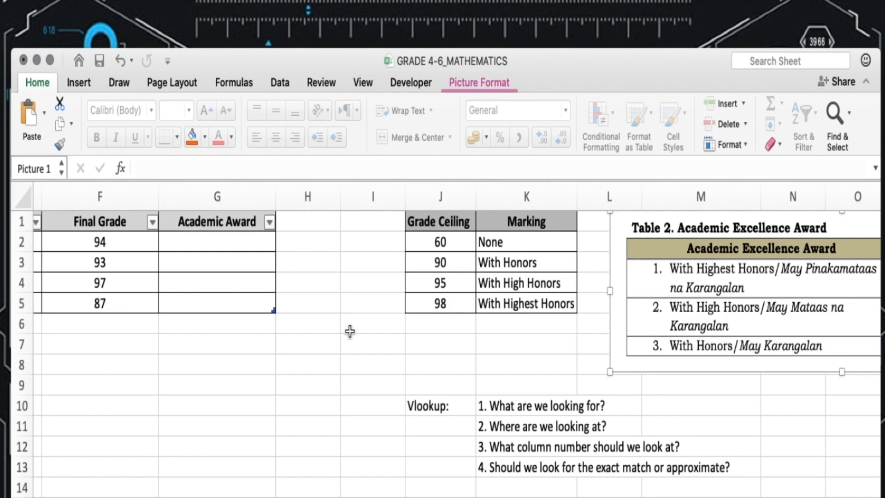
click(206, 239)
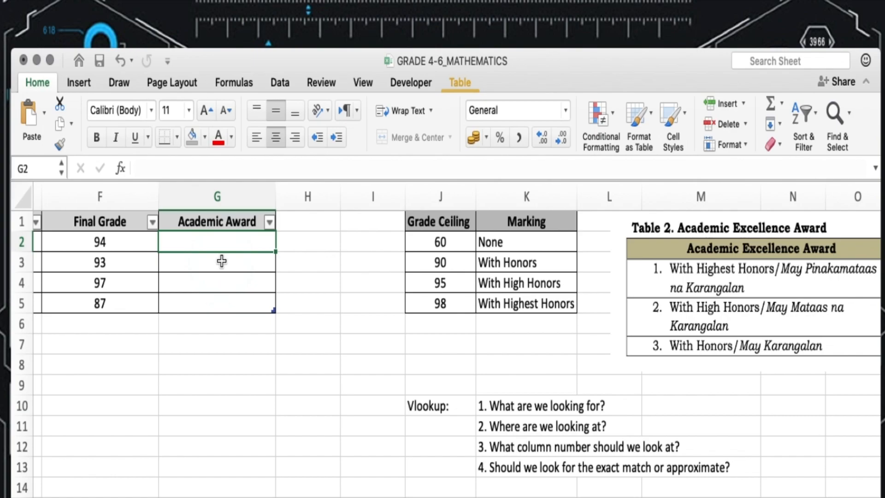
text(=vloo)
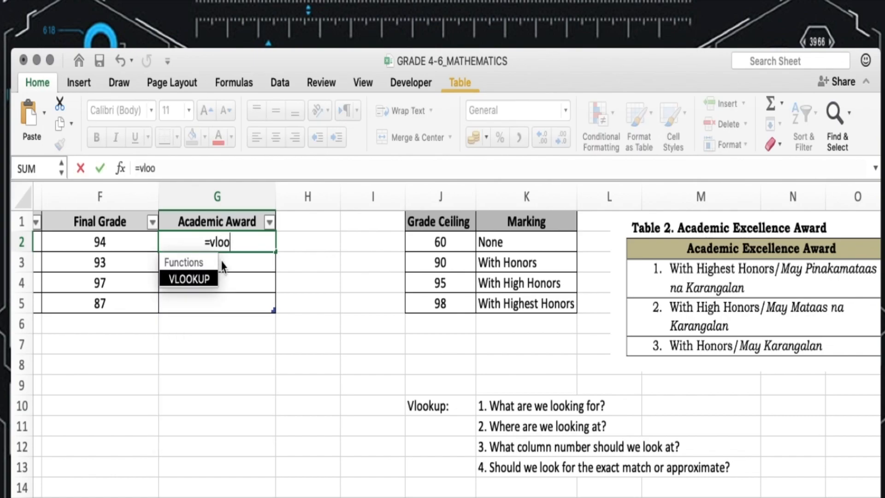
double_click(203, 278)
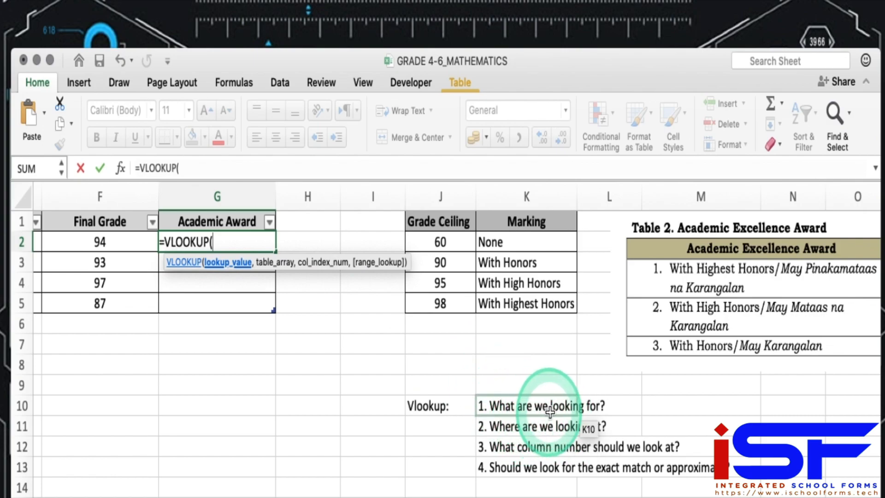
click(109, 242)
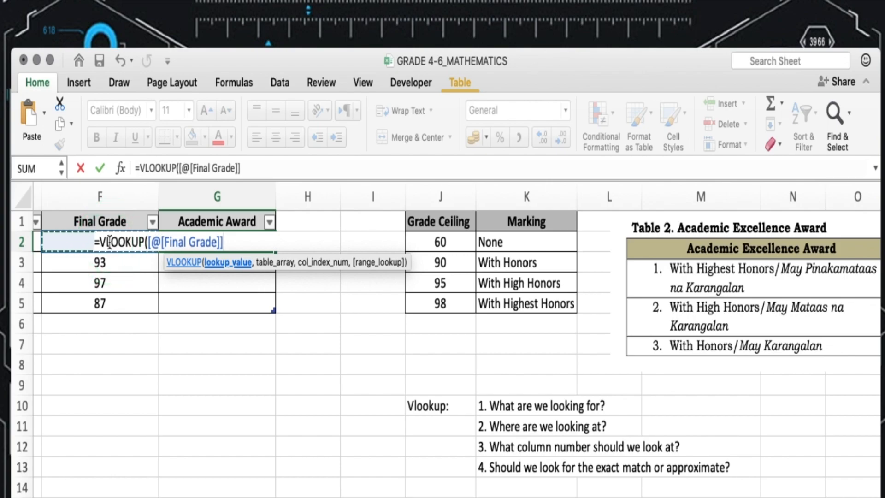
text(,)
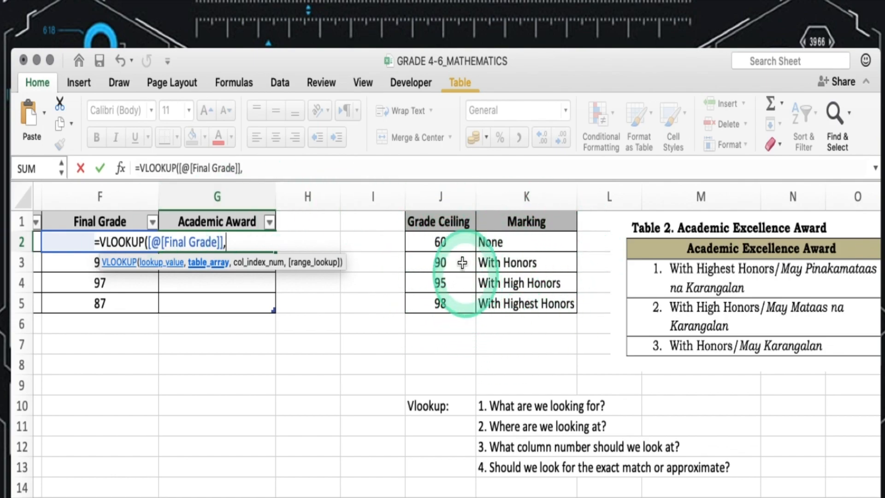
Step: Complete the G2 VLOOKUP with table array J1:K5, column index 2 and TRUE for approximate match, and enter it
click(448, 224)
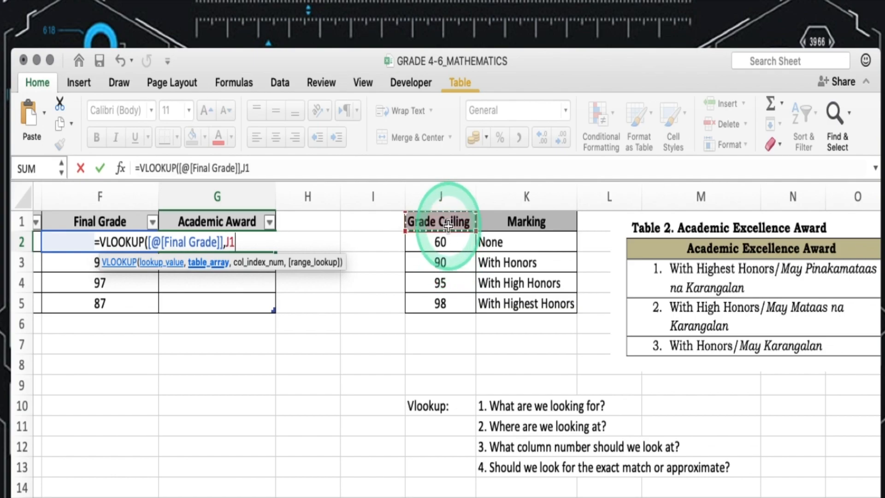
drag(448, 225, 529, 303)
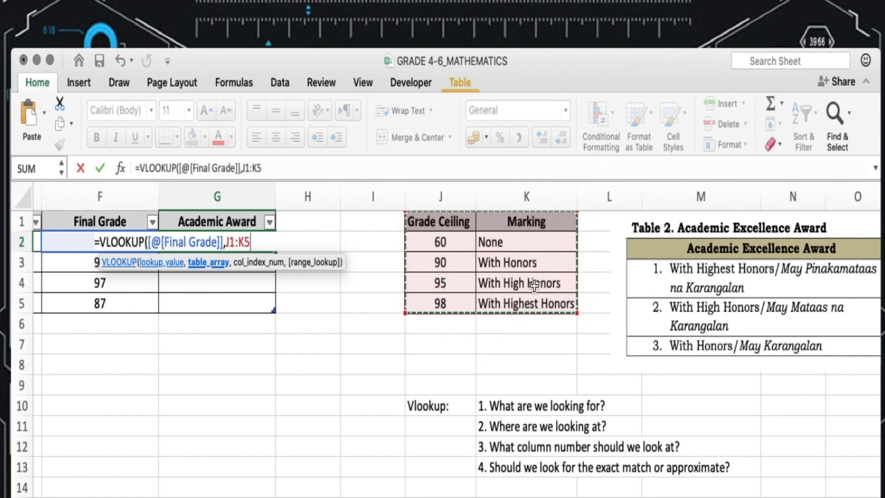
text(,)
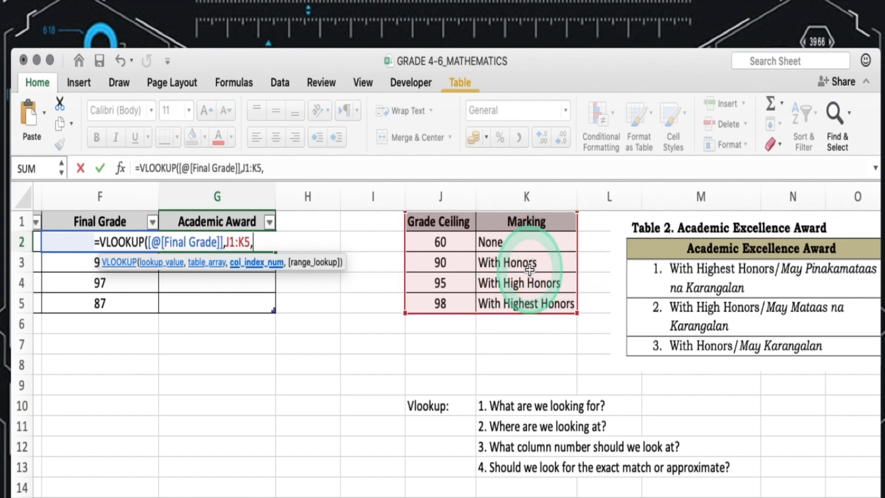
text(2,)
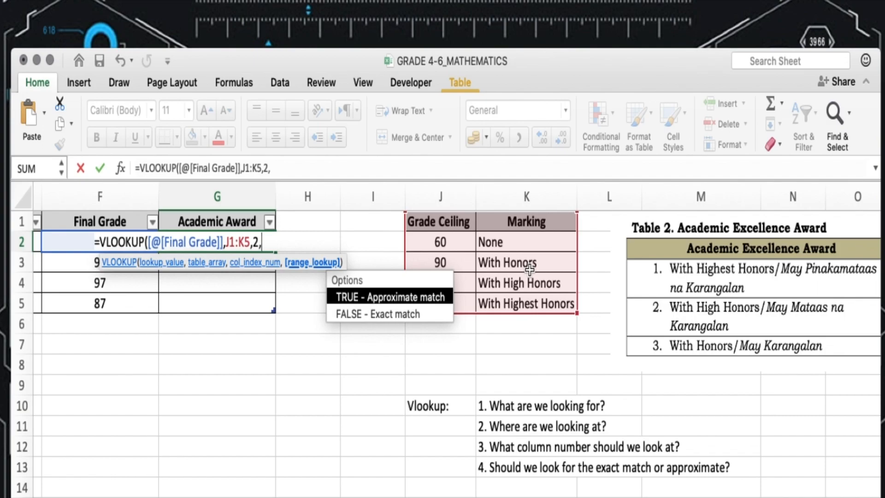
double_click(350, 302)
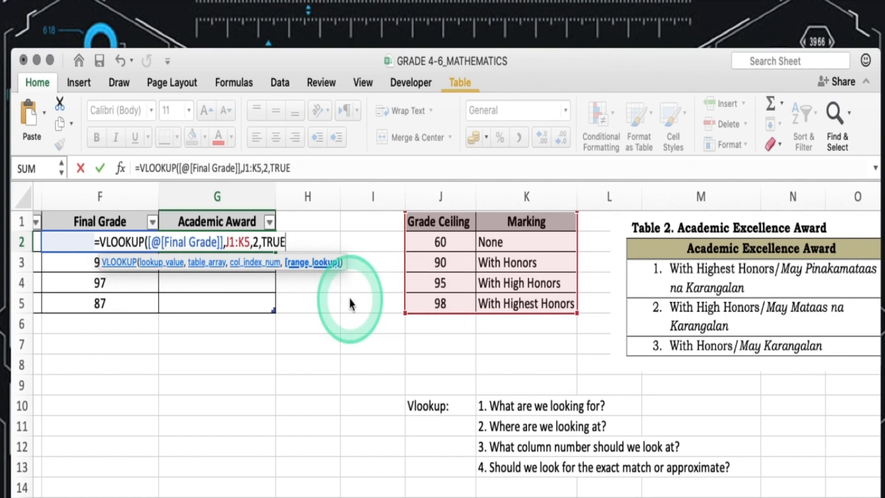
text())
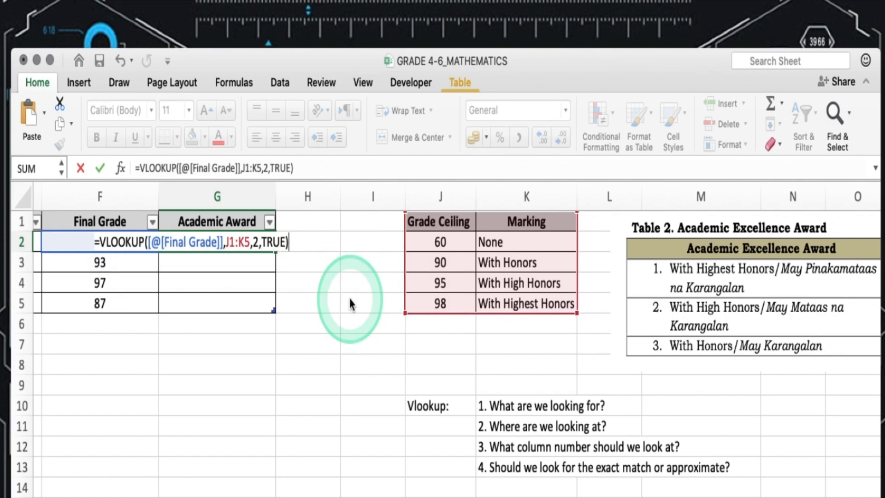
key(Return)
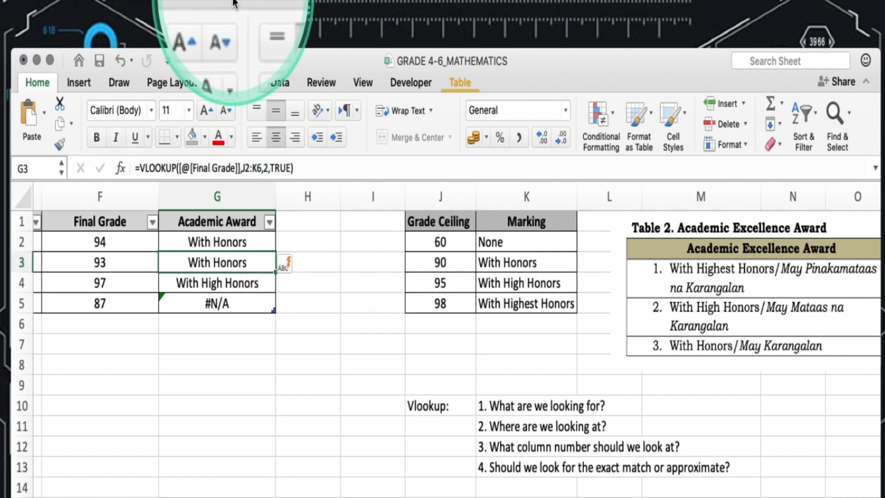
Step: Show the sheet's formulas instead of their results to inspect the Academic Award column
click(234, 87)
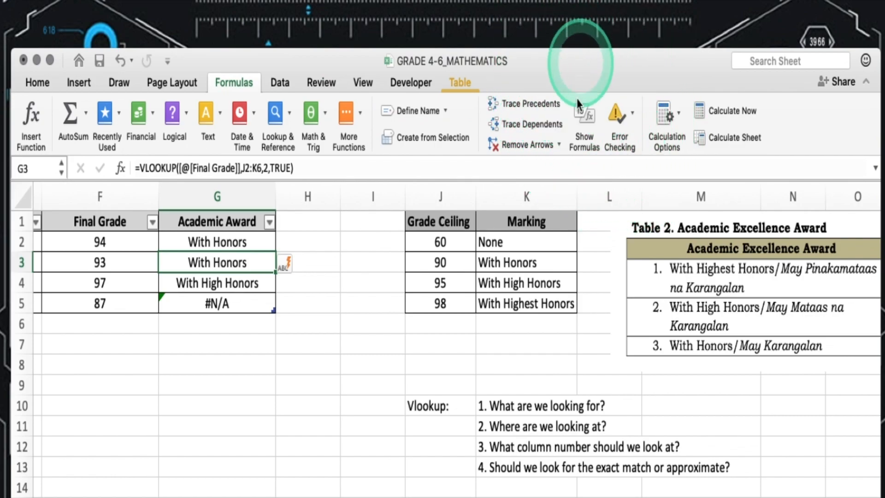
click(589, 120)
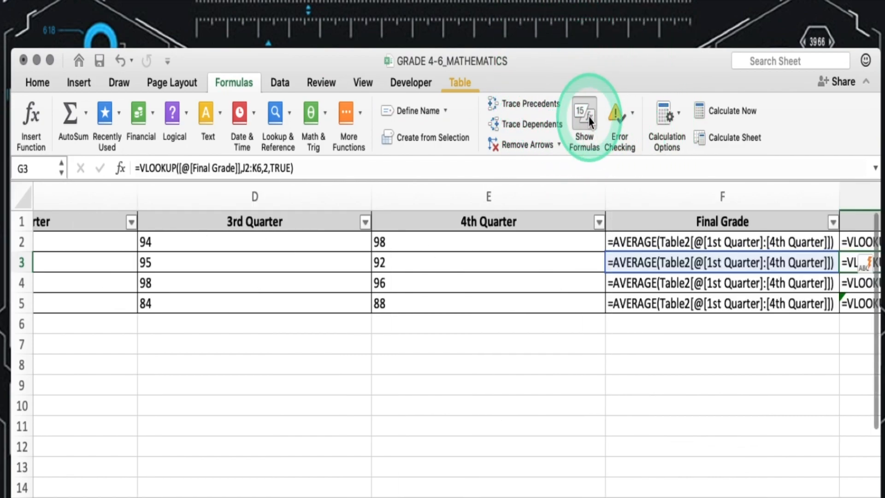
scroll(604, 305, right, 5)
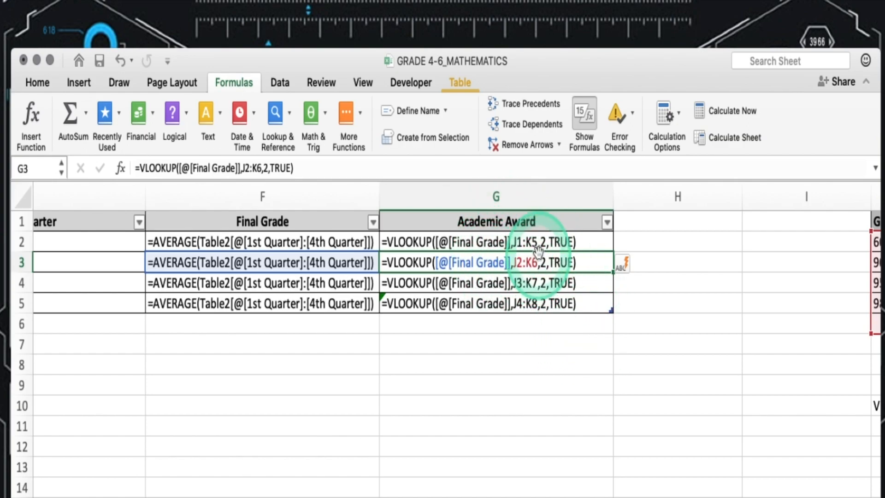
Step: Examine how the table array reference differs between the VLOOKUP formulas in G2:G5
click(578, 237)
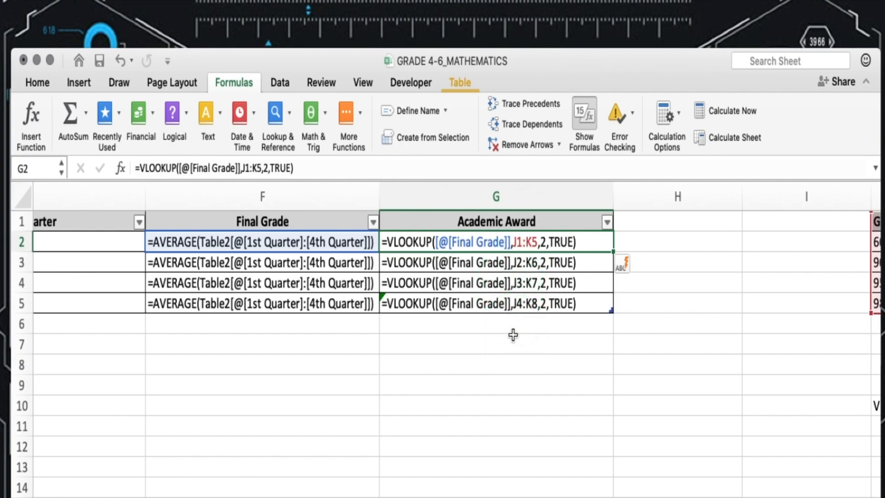
key(Down)
key(Down)
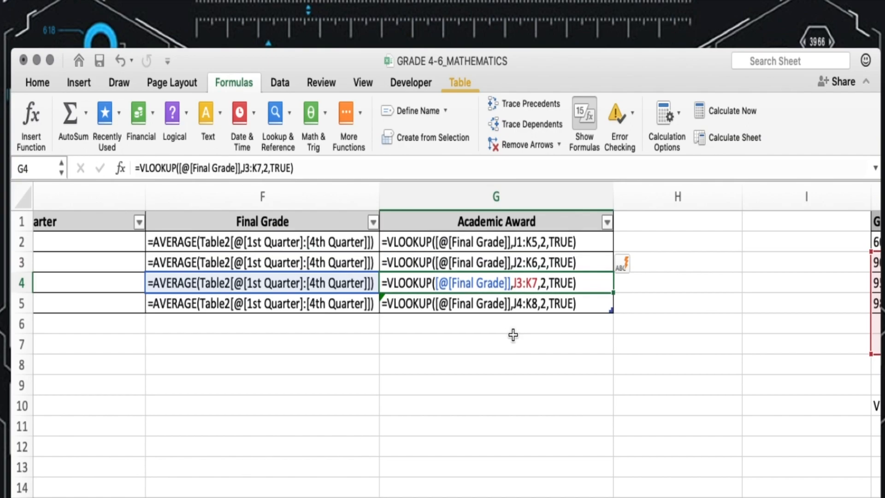
key(Down)
key(Up)
key(Up)
key(Up)
key(Down)
key(Down)
key(Down)
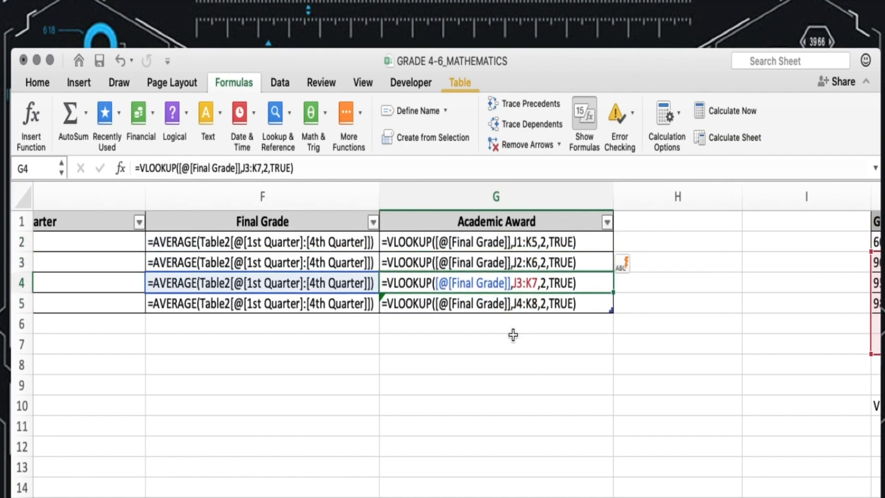
key(Up)
key(Up)
key(Up)
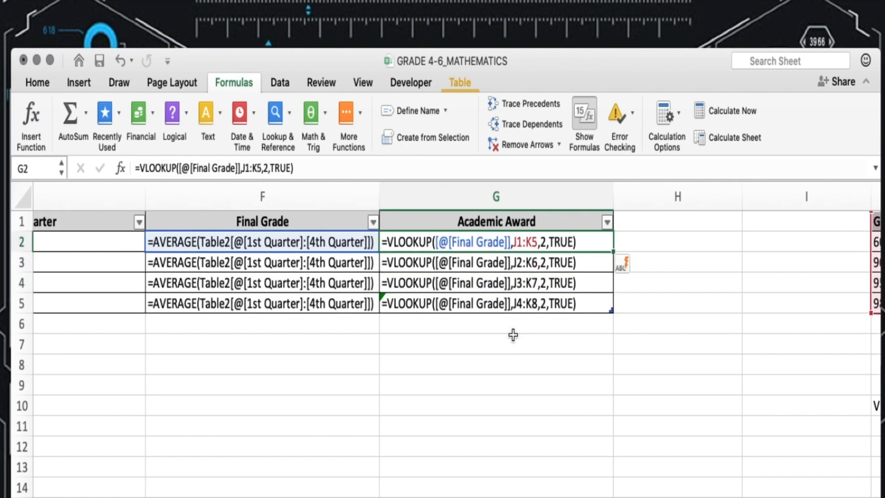
key(Down)
key(Down)
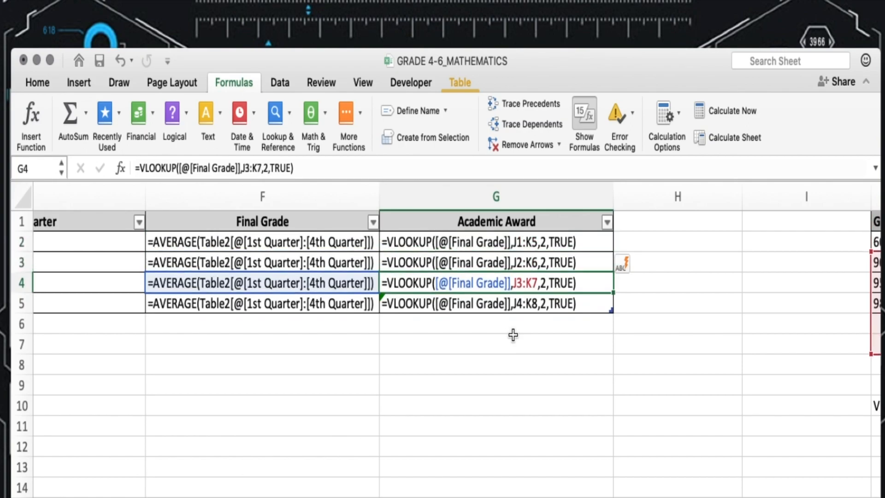
Step: Compare the lookup range used by each formula in G2:G5 with the cells of the Grade Ceiling and Marking table
scroll(513, 335, right, 7)
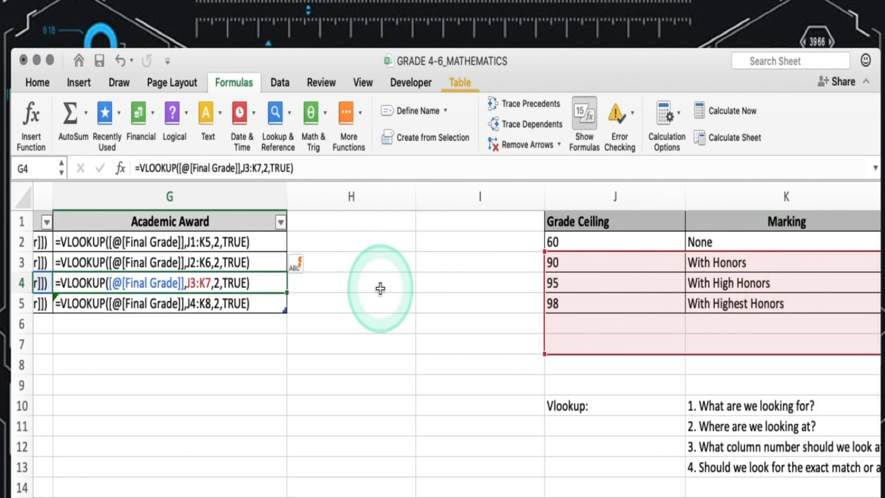
key(Down)
key(Up)
key(Up)
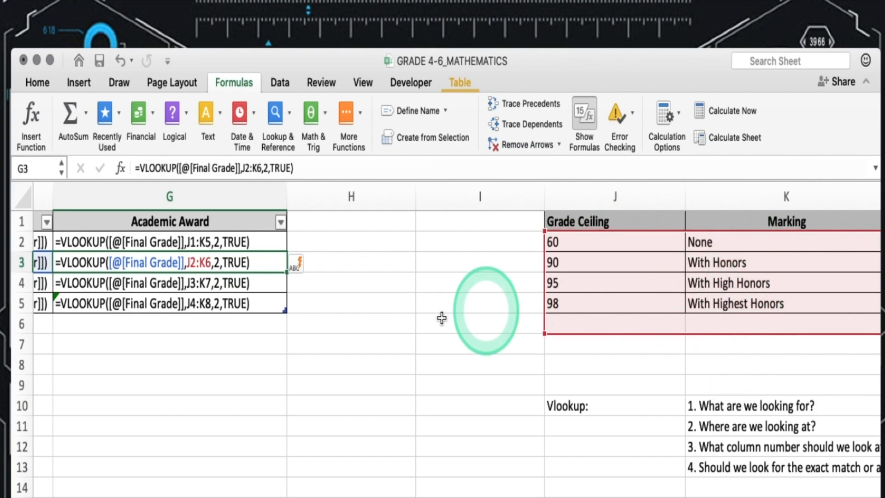
key(Up)
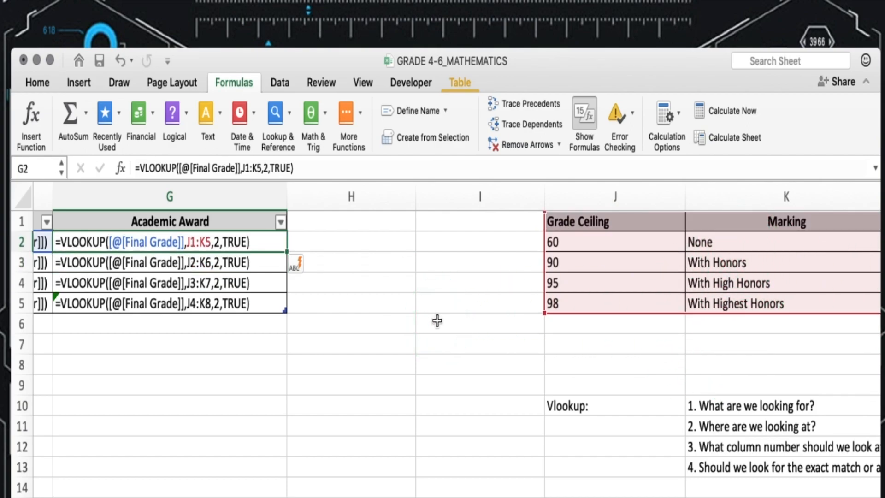
key(Down)
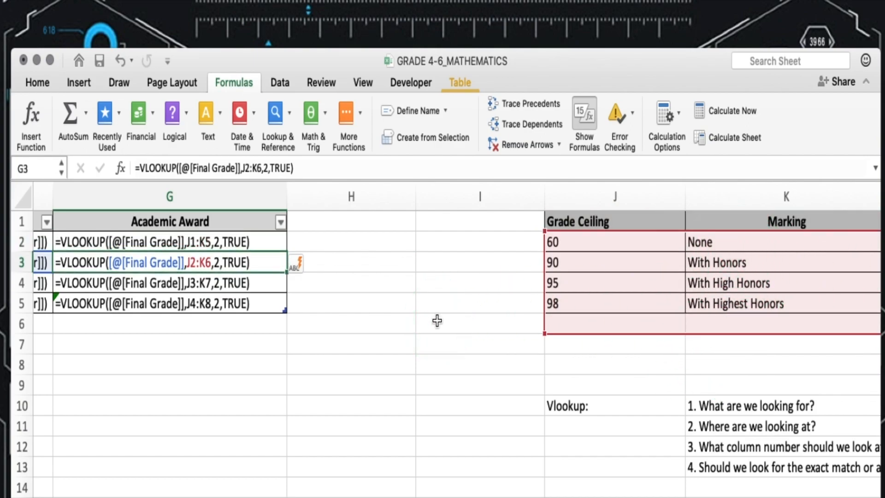
key(Down)
key(Down)
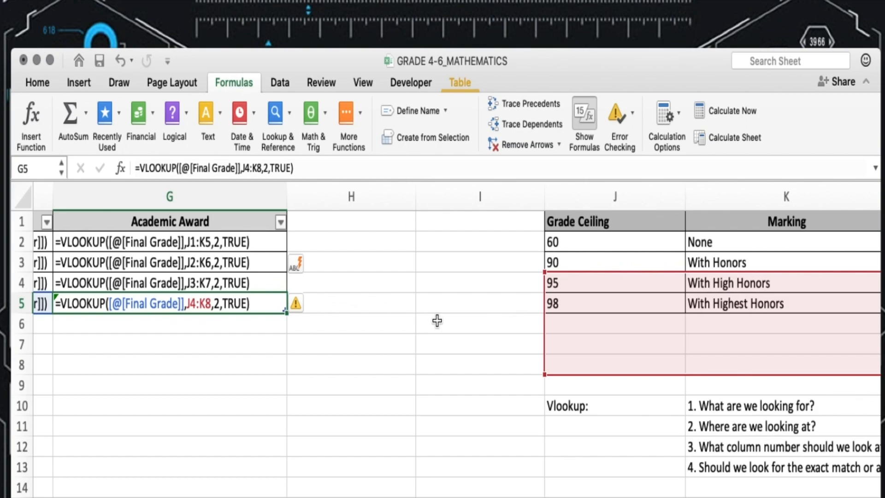
click(212, 252)
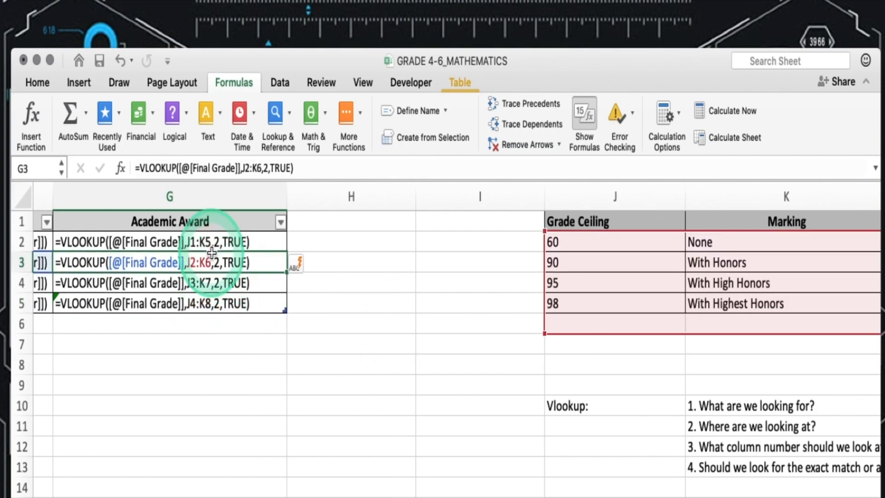
click(257, 234)
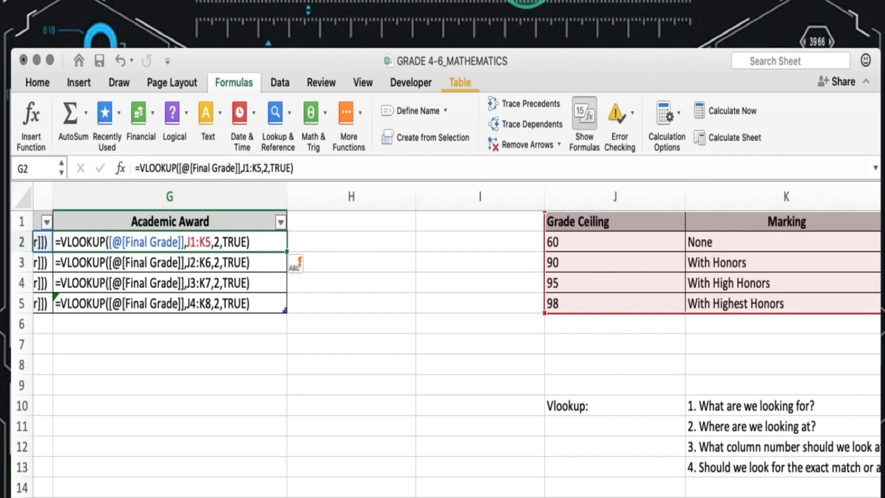
Step: Switch the sheet back to displaying results and review the Academic Awards against the Final Grades and the Grade Ceiling table
click(586, 122)
scroll(365, 256, left, 2)
scroll(365, 255, left, 10)
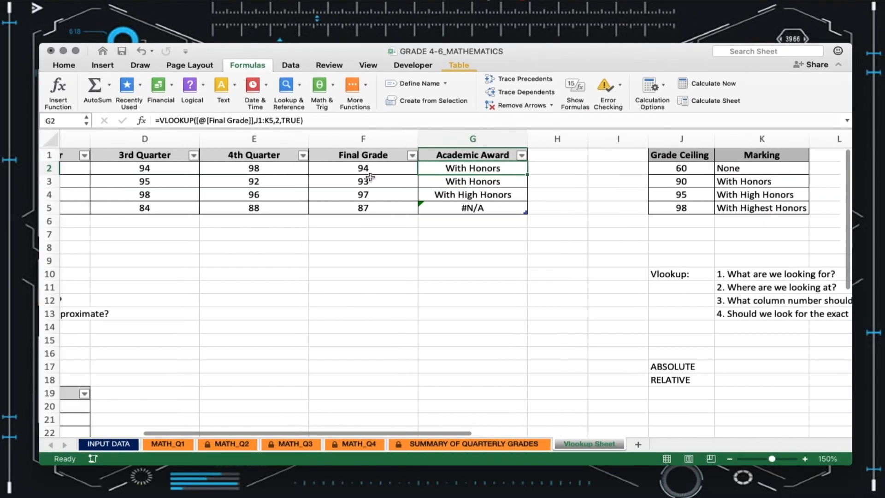
scroll(371, 177, left, 3)
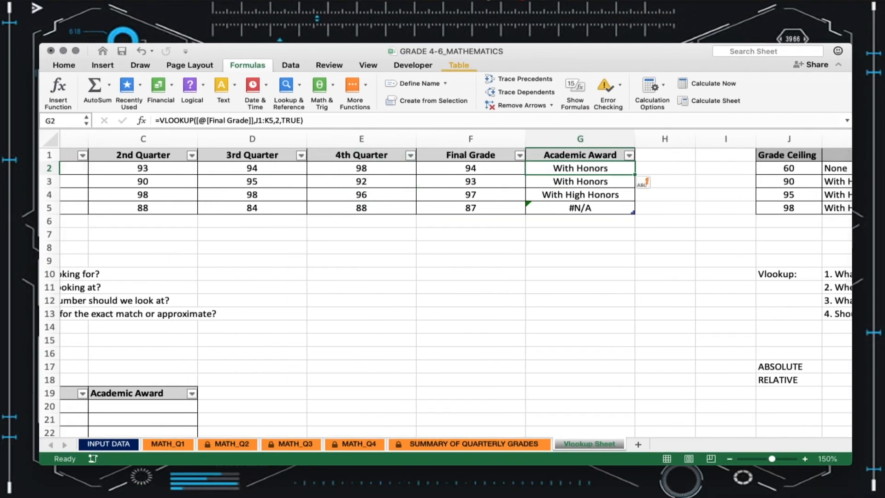
scroll(561, 291, right, 10)
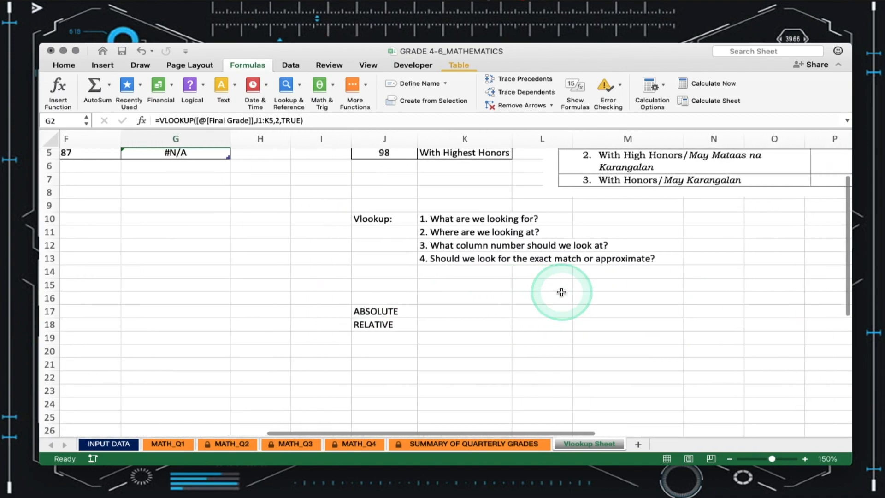
scroll(561, 291, up, 2)
scroll(562, 291, left, 2)
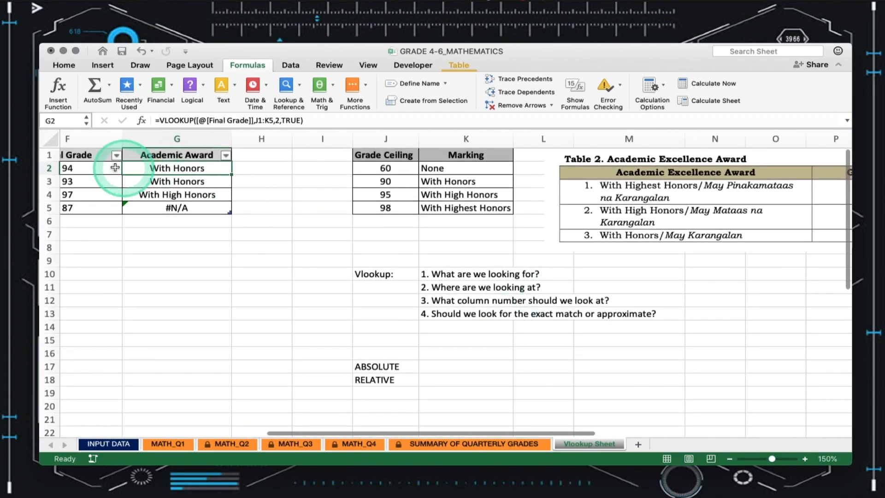
Step: Fill the relative reference =J17 from M17 down through M22
scroll(494, 392, right, 4)
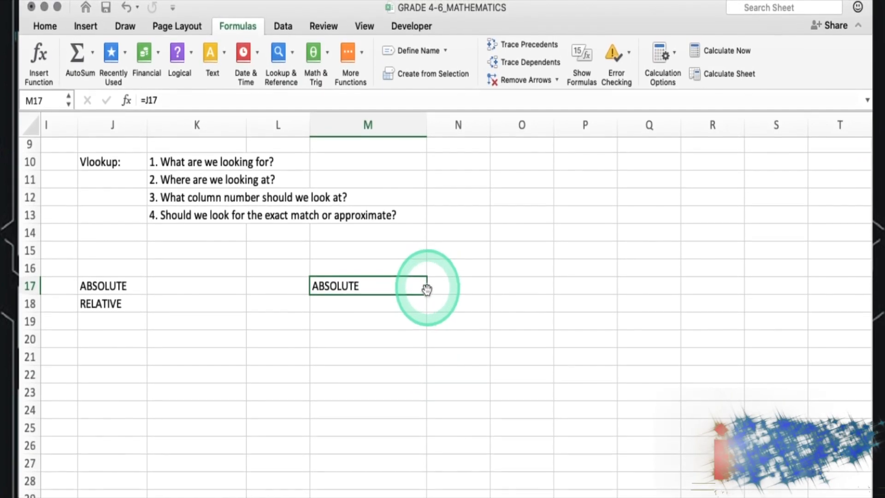
drag(426, 296, 425, 387)
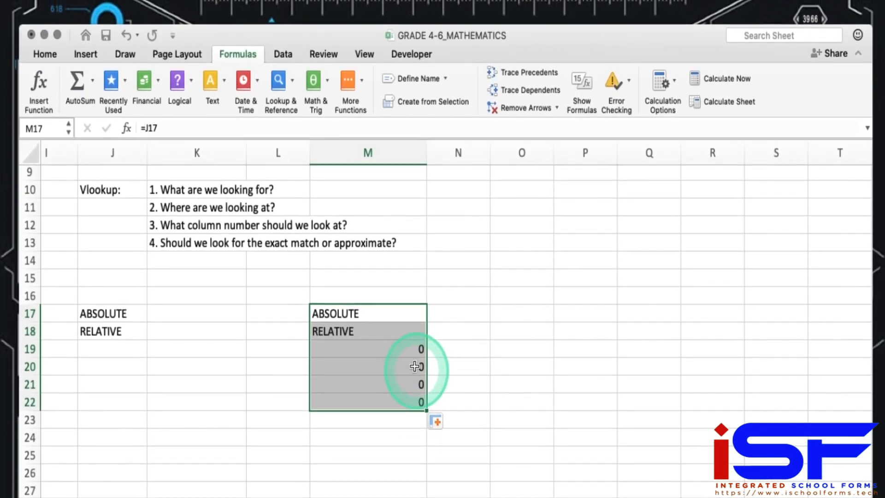
Step: Inspect the formulas in M17:M20 to see how the relative reference to column J shifts down the rows
click(450, 344)
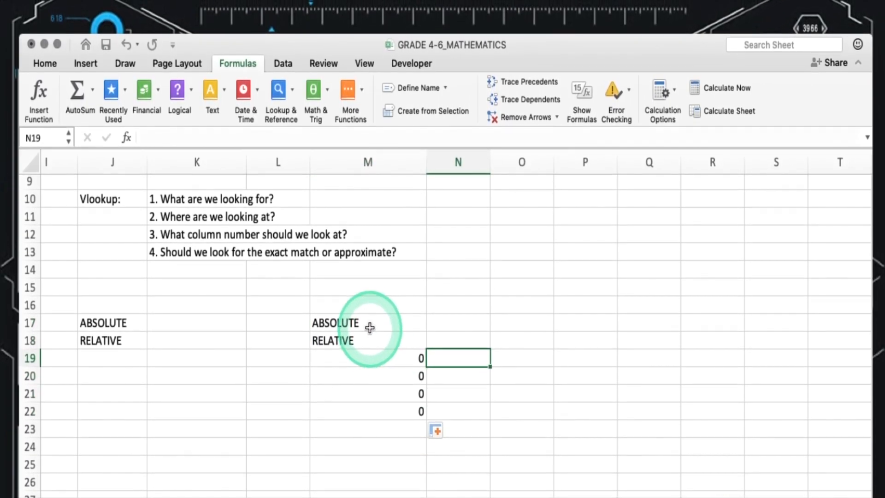
click(370, 328)
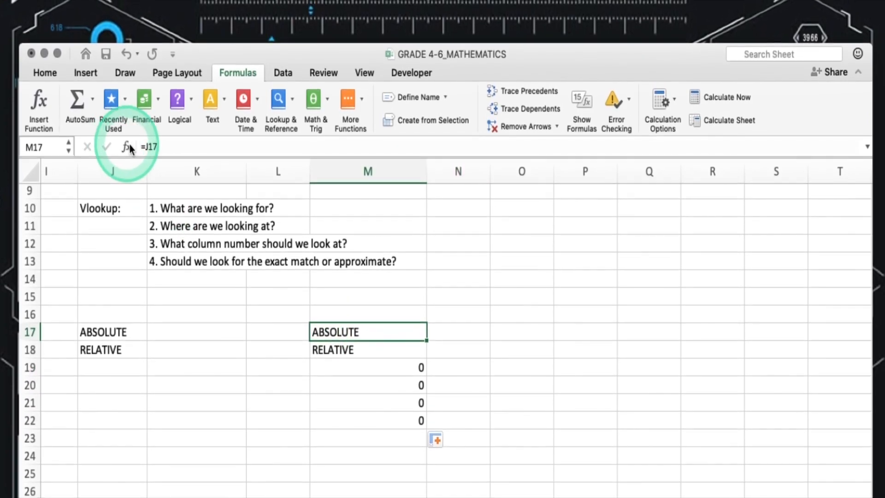
click(141, 138)
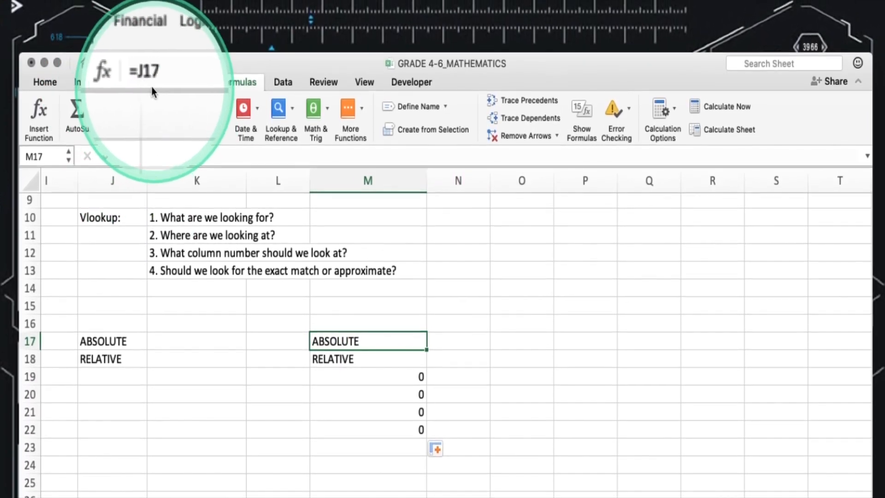
key(Return)
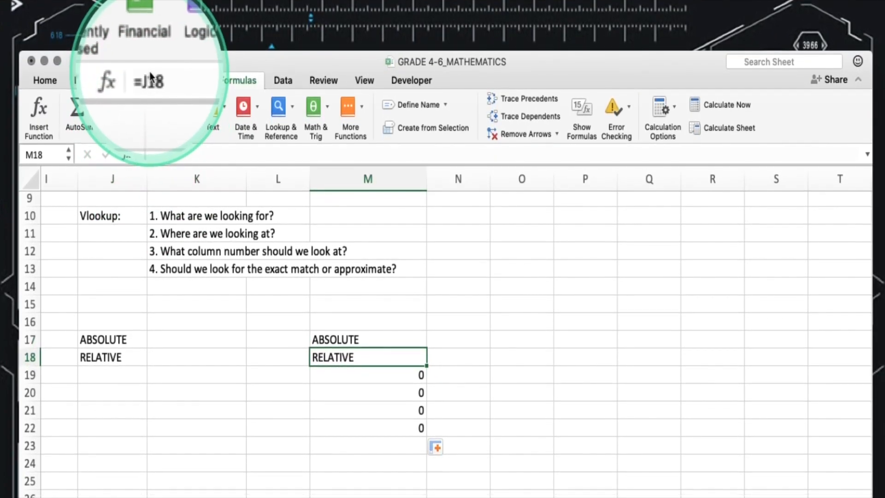
key(Return)
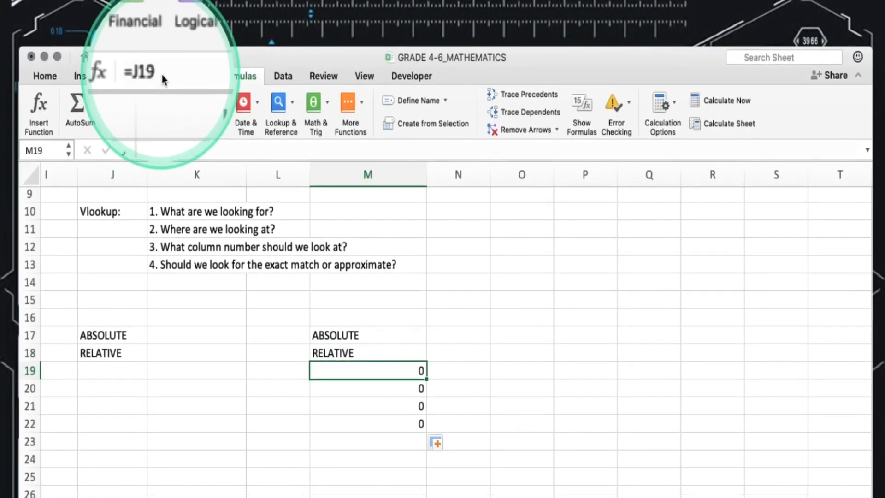
key(Return)
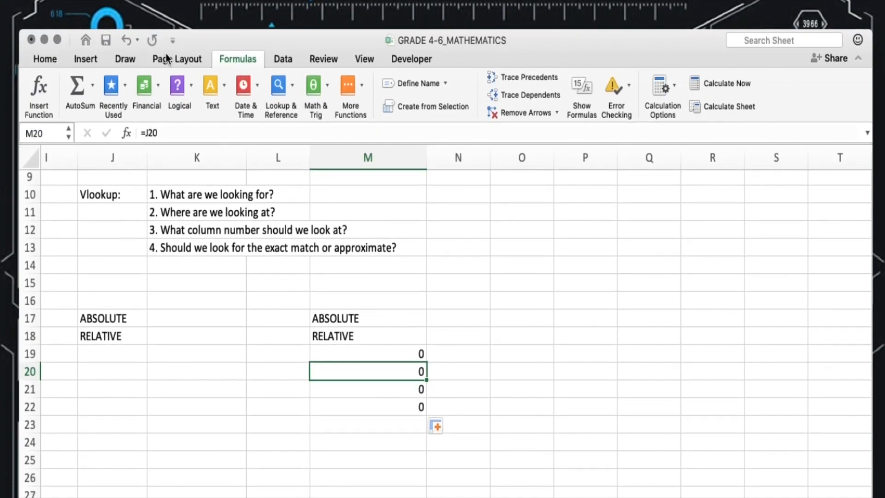
click(386, 331)
click(387, 317)
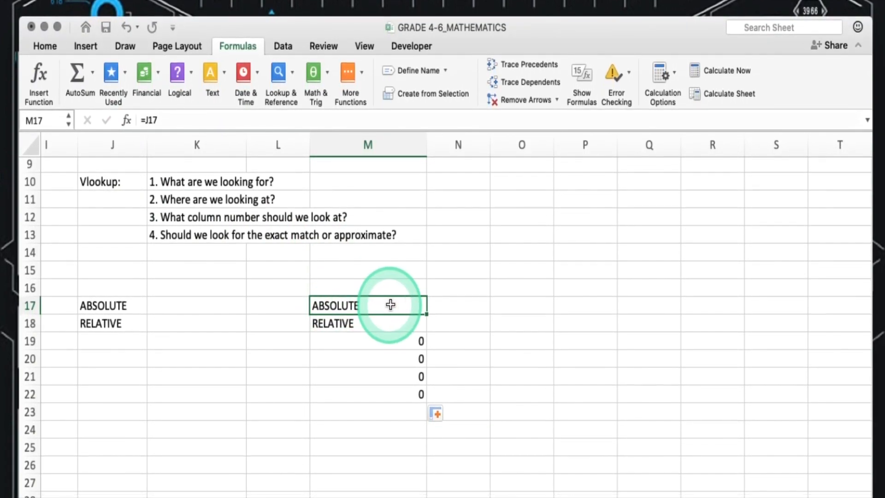
Step: Change the formula in M17 to the absolute reference =$J$17 and fill it down through M22
double_click(366, 307)
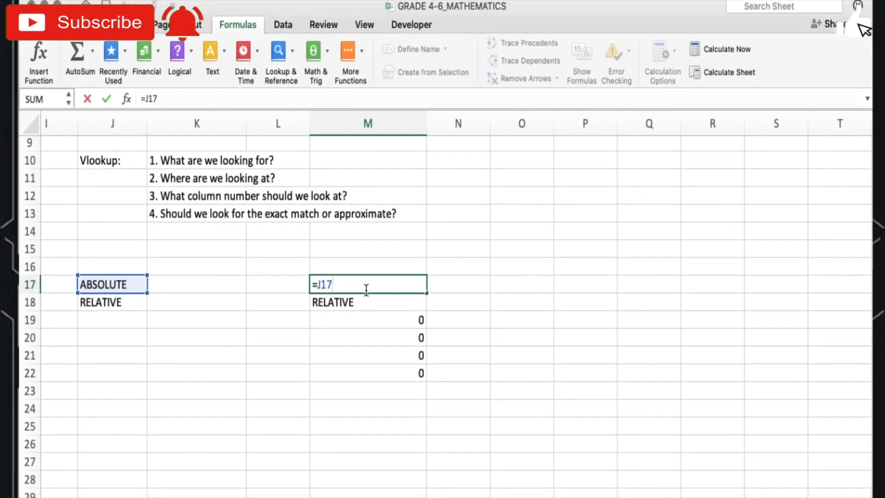
key(Left)
key(Left)
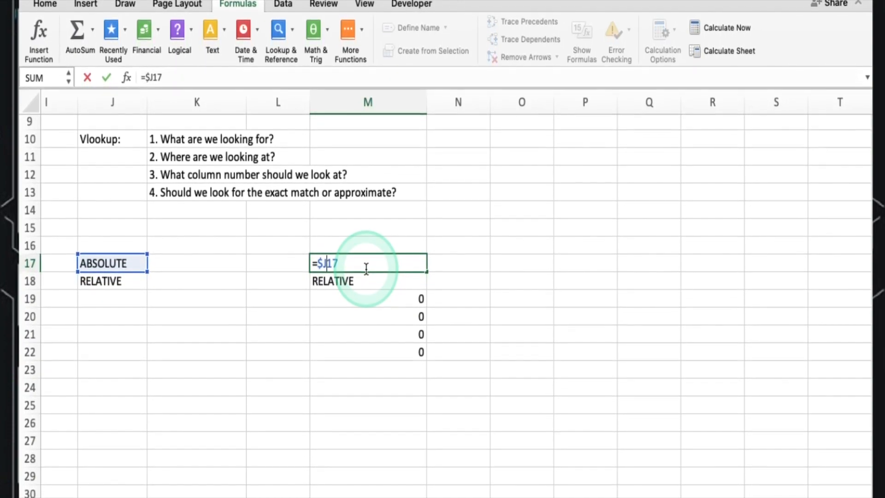
click(367, 269)
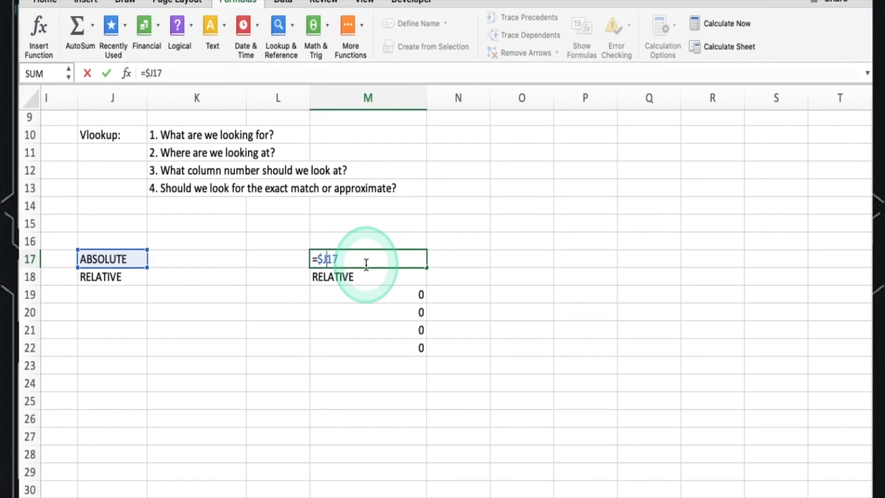
click(366, 264)
text($)
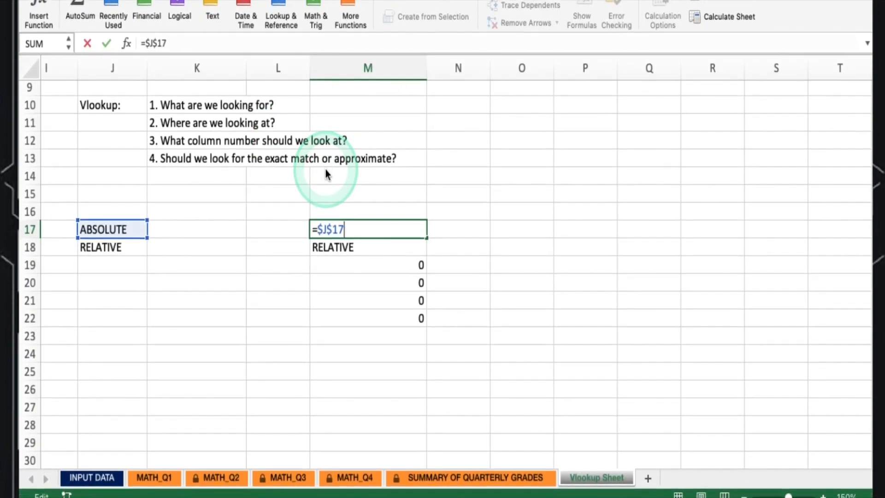
key(Return)
click(381, 224)
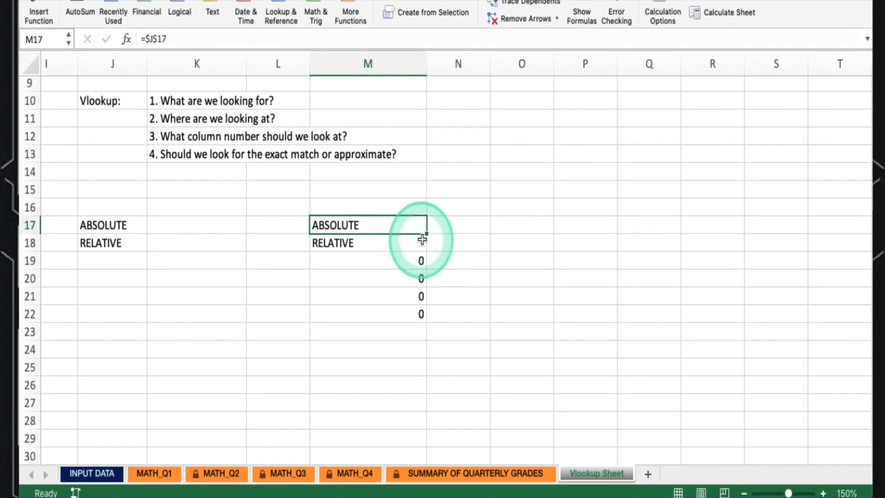
drag(422, 239, 428, 310)
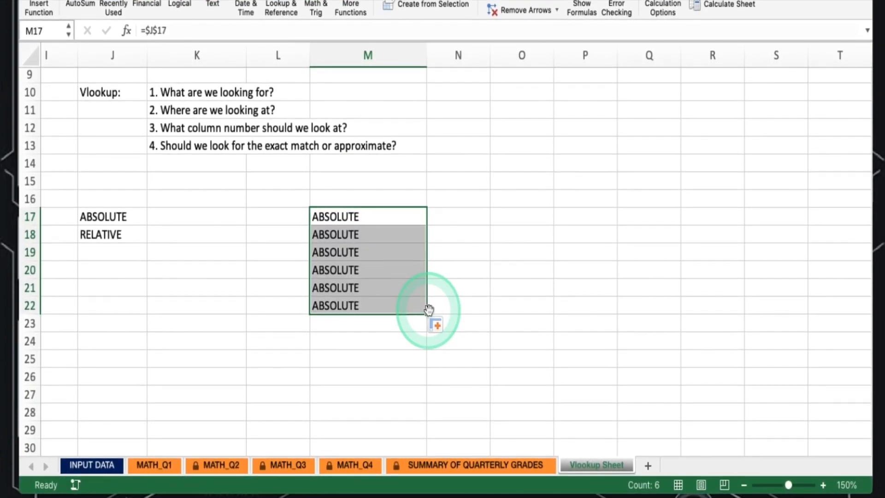
Step: Inspect the formulas in M18:M22 to check which cell the copied absolute references point to
click(376, 228)
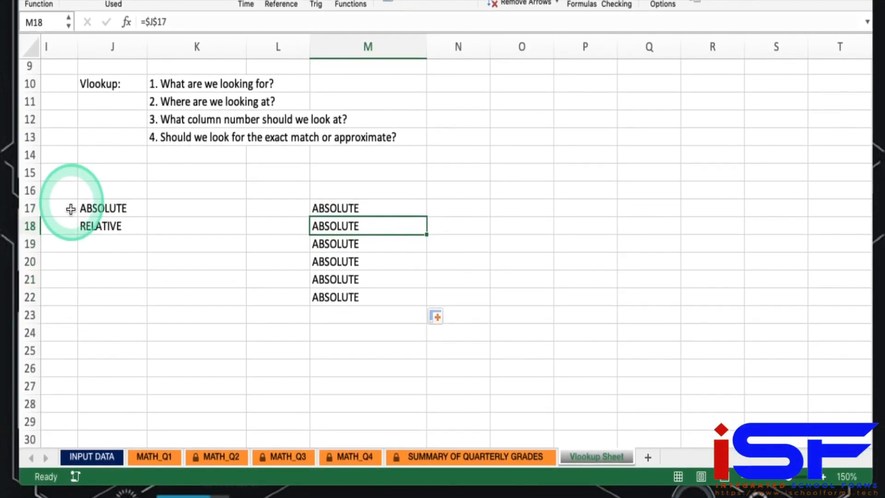
key(Down)
key(Down)
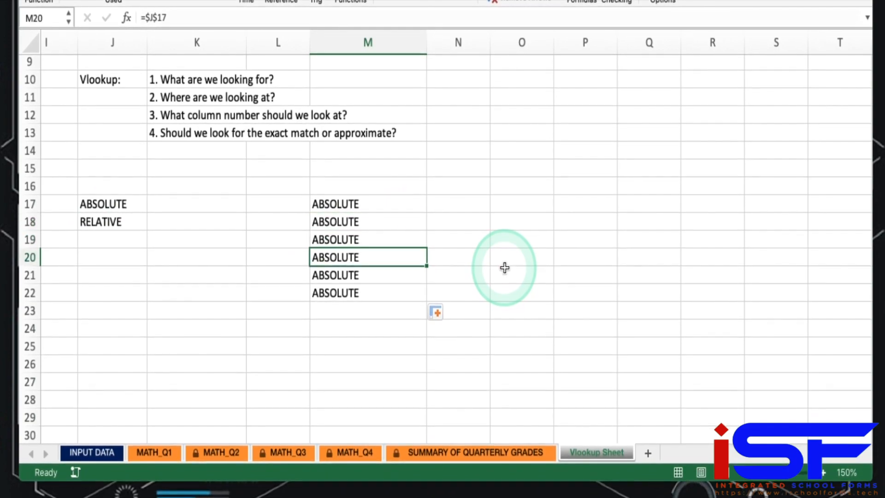
key(Down)
key(Down)
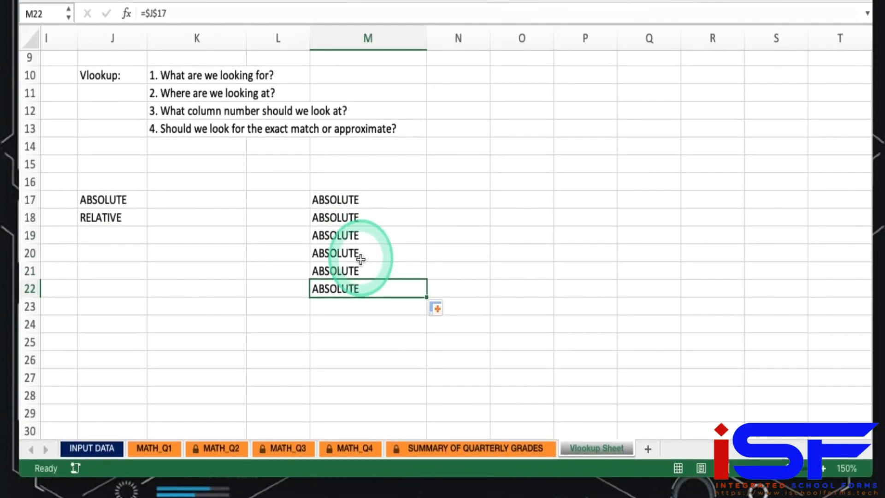
double_click(351, 283)
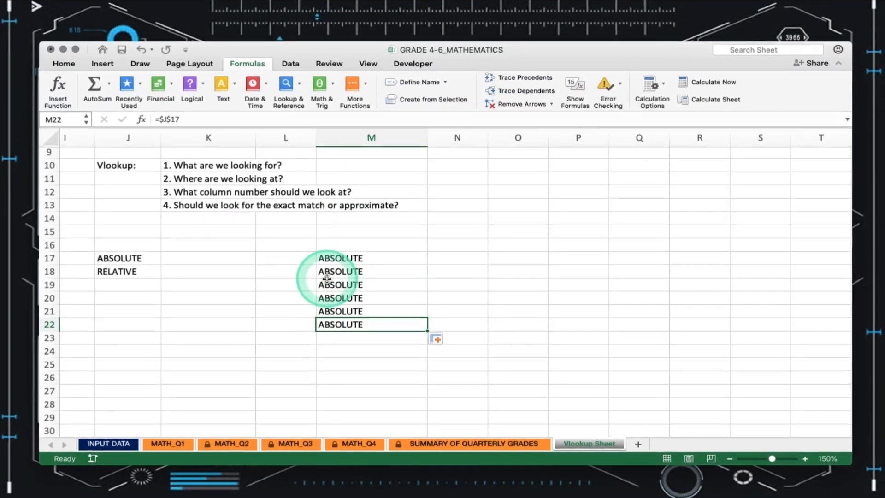
Step: Make the table array of the VLOOKUP formula in G2 absolute as $J$1:$K$5 for the Academic Award column
scroll(327, 278, up, 5)
scroll(327, 279, left, 5)
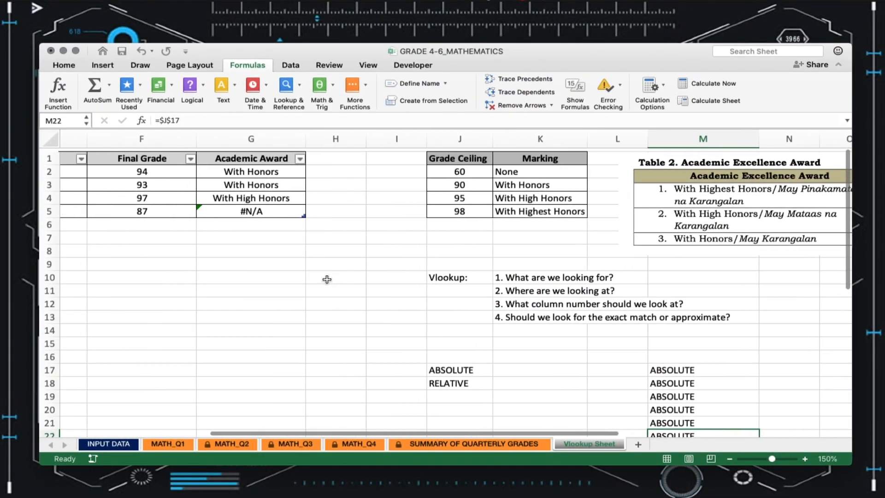
scroll(325, 274, left, 2)
click(323, 172)
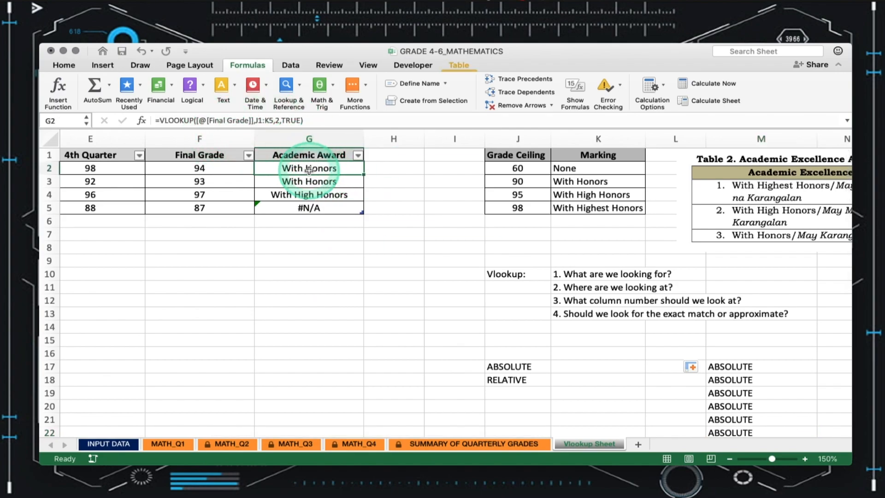
scroll(309, 170, up, 5)
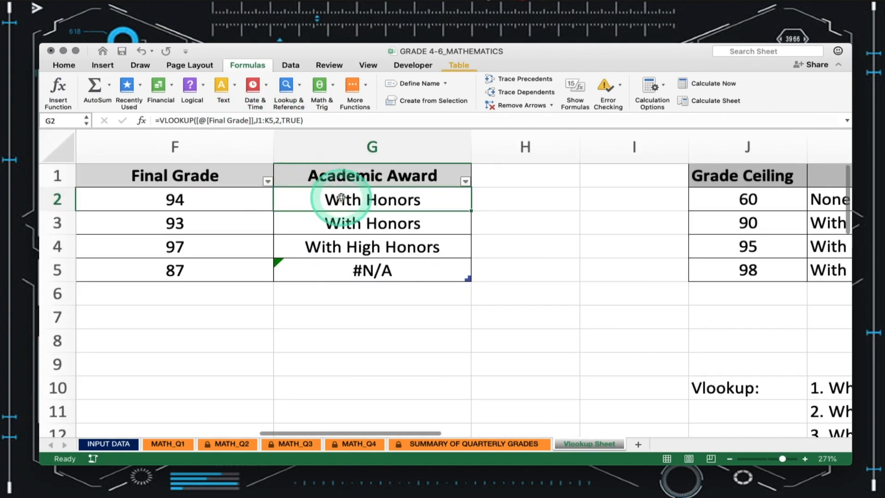
double_click(341, 198)
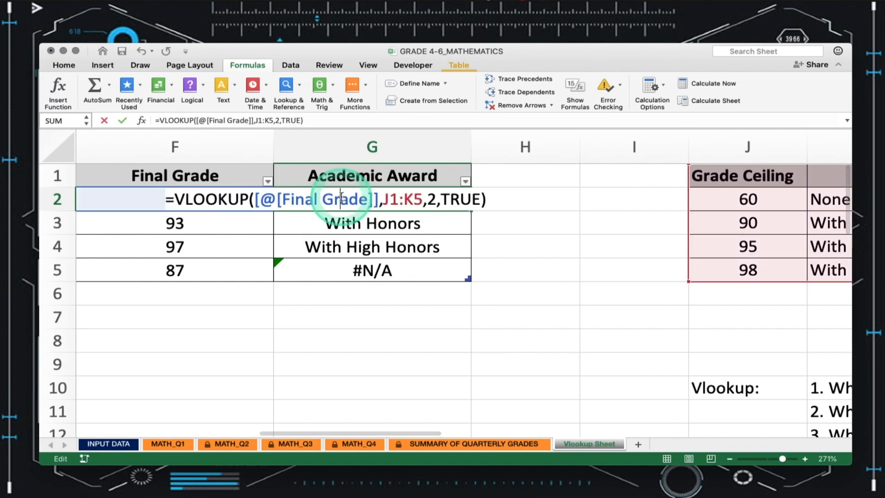
click(386, 199)
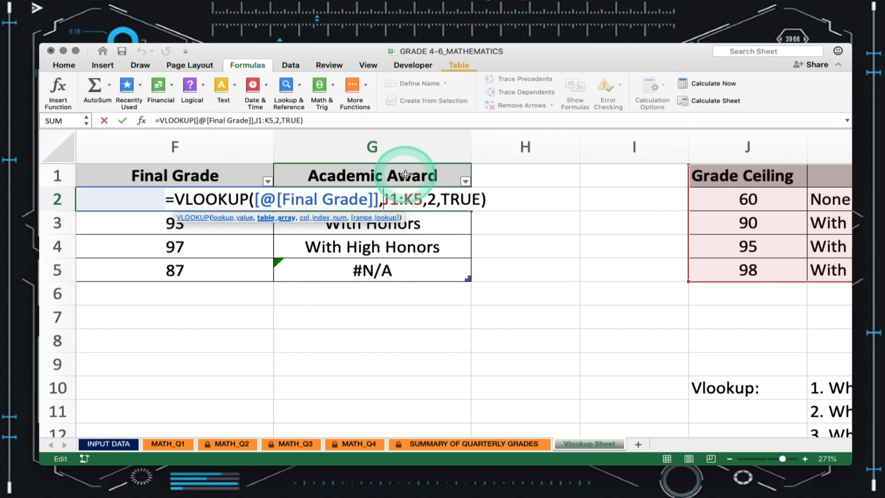
text($)
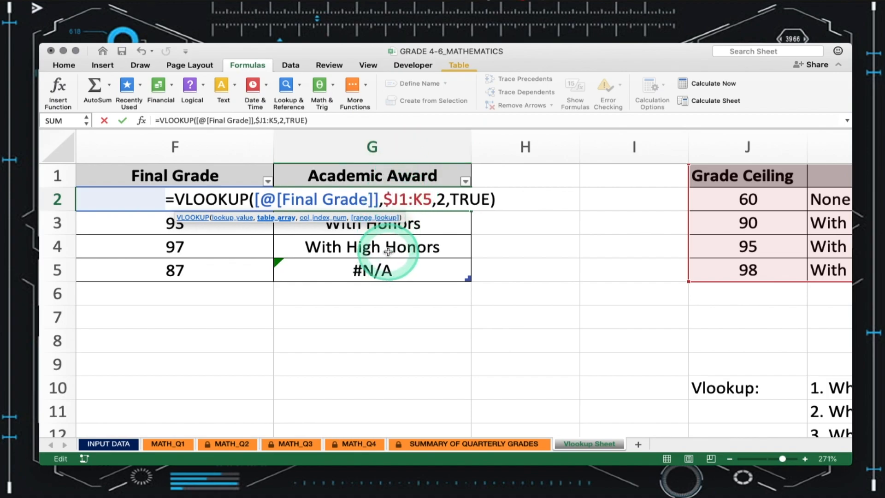
key(Right)
text($)
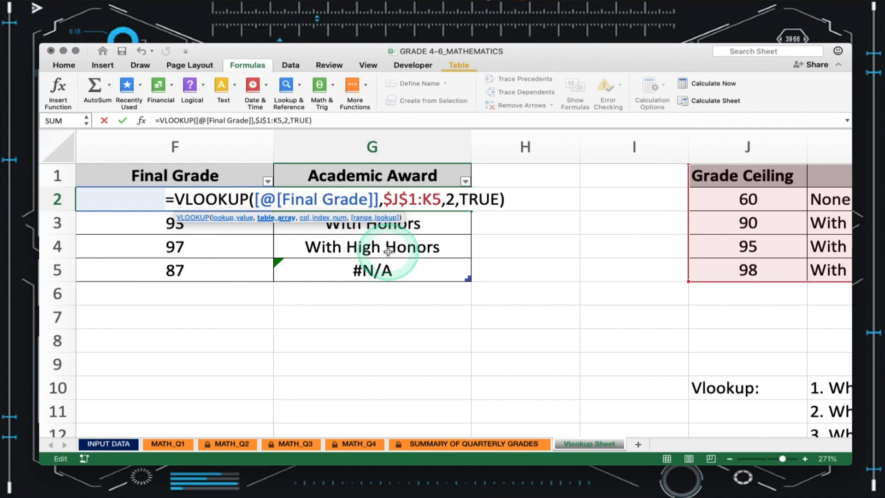
key(Right)
key(Right)
text($)
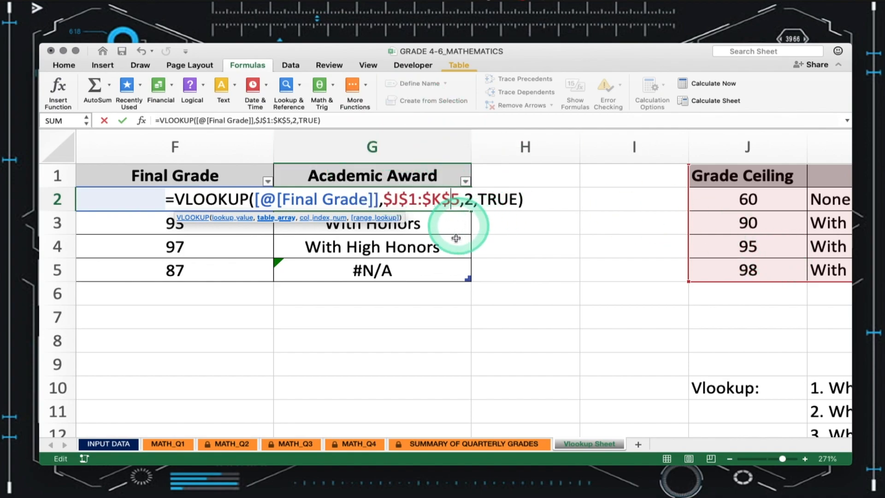
key(Return)
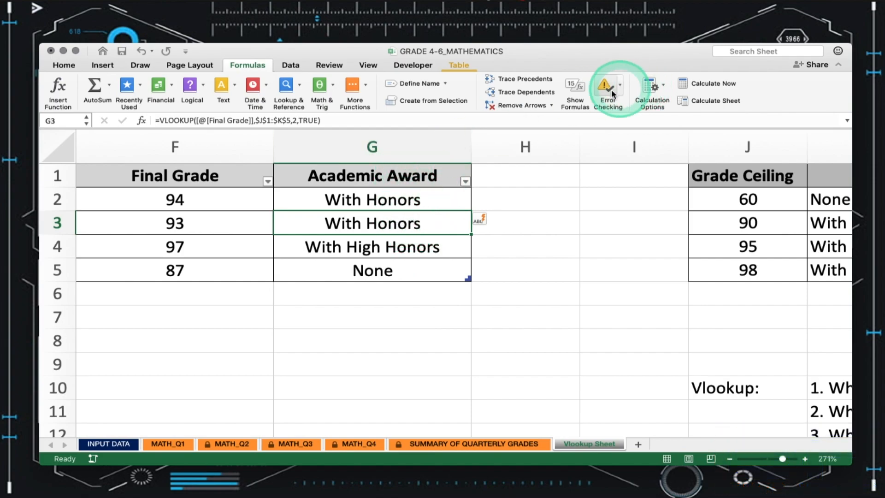
Step: Display the sheet's formulas and examine the table array references in the Academic Award column beside the Grade Ceiling table
click(580, 89)
scroll(573, 196, right, 10)
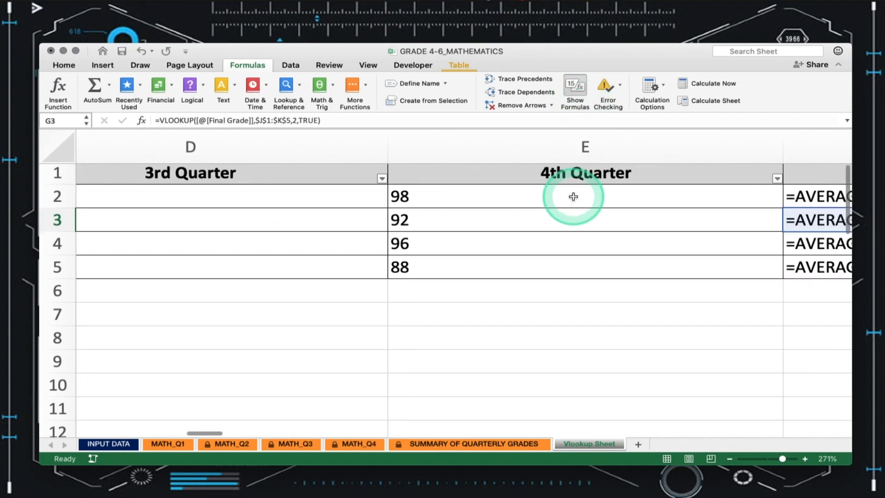
scroll(573, 197, right, 5)
scroll(573, 197, left, 1)
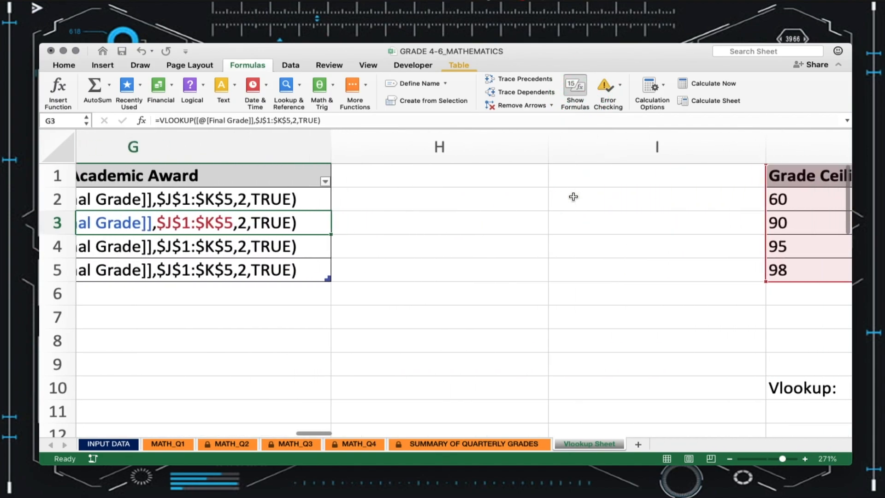
scroll(560, 204, down, 3)
scroll(560, 204, down, 3)
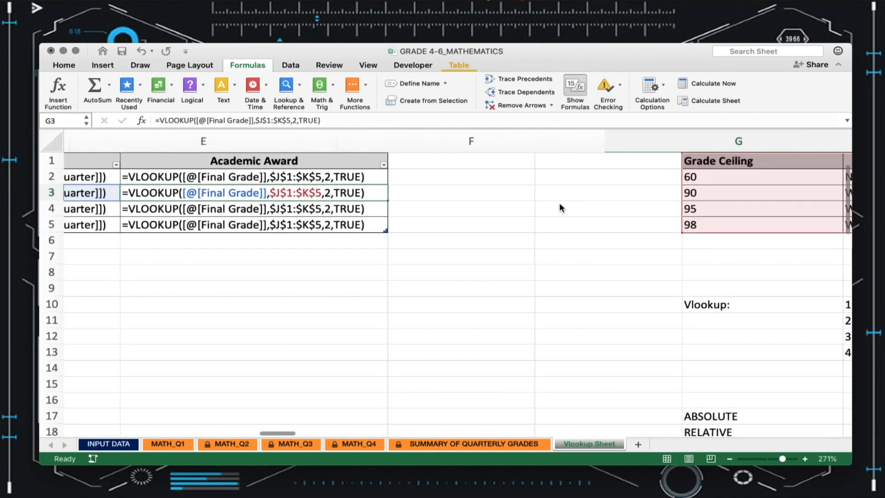
scroll(559, 203, right, 3)
scroll(539, 211, right, 6)
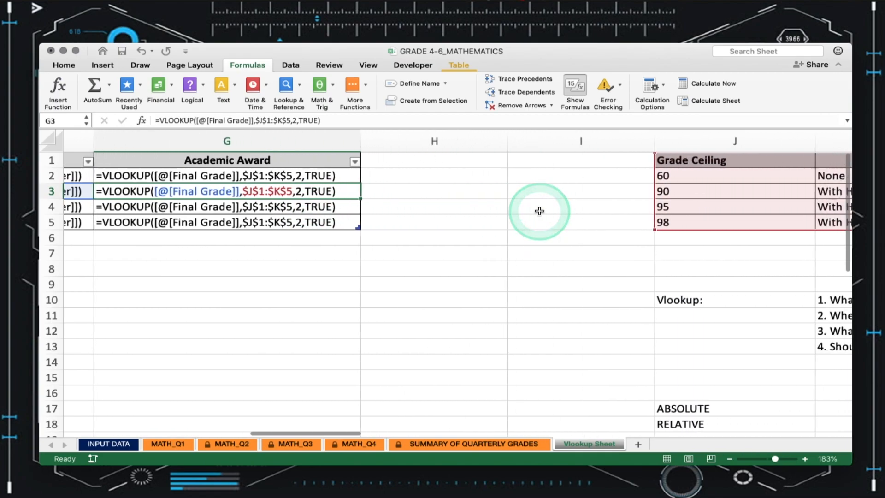
scroll(539, 211, left, 1)
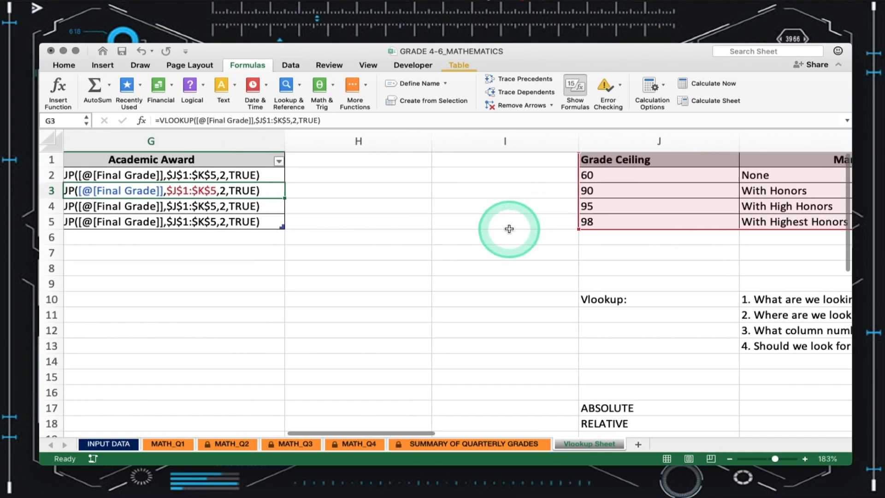
scroll(509, 229, down, 3)
scroll(509, 229, down, 2)
scroll(509, 229, right, 5)
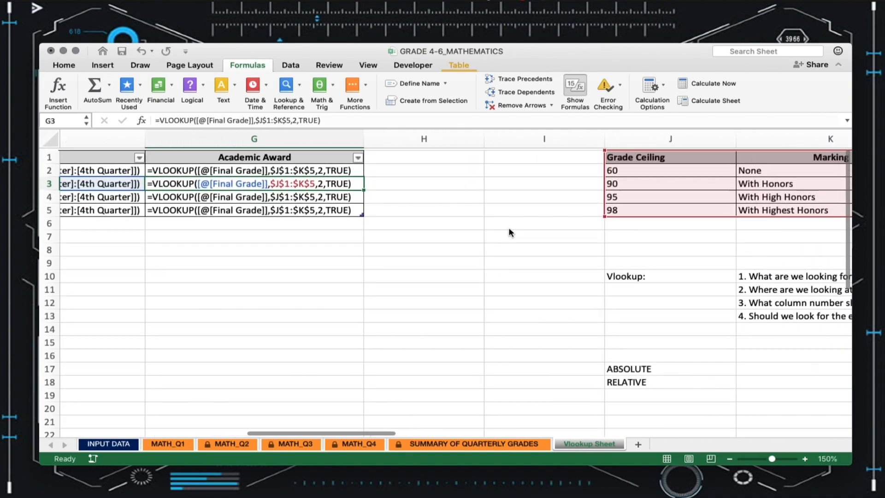
scroll(509, 232, left, 1)
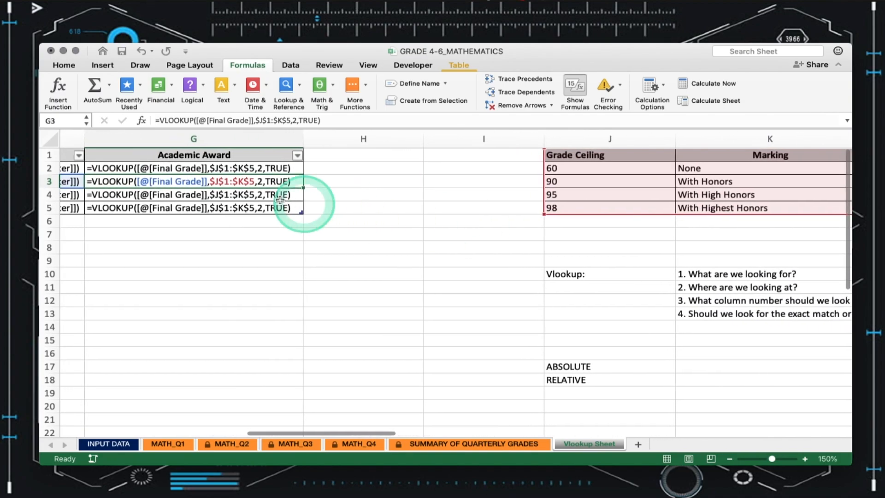
Step: Check the lookup range used by each Academic Award formula in G2:G5 against the Grade Ceiling and Marking table
key(Down)
key(Down)
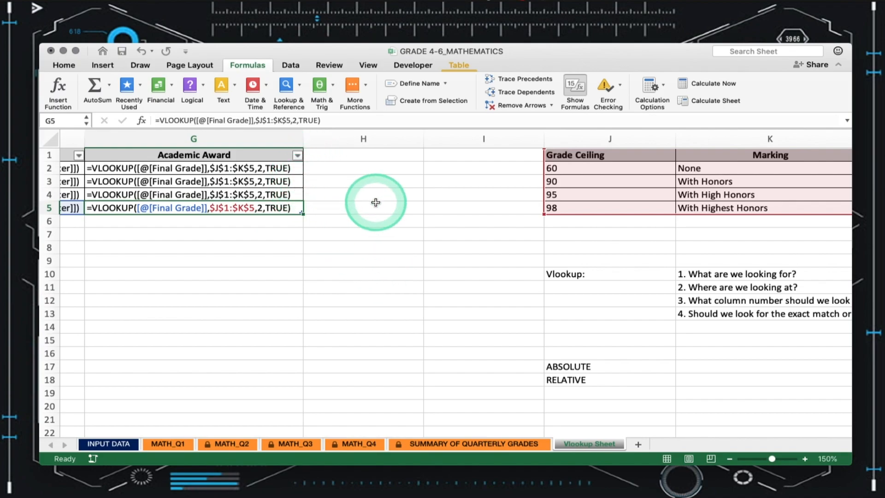
key(Up)
key(Up)
key(Up)
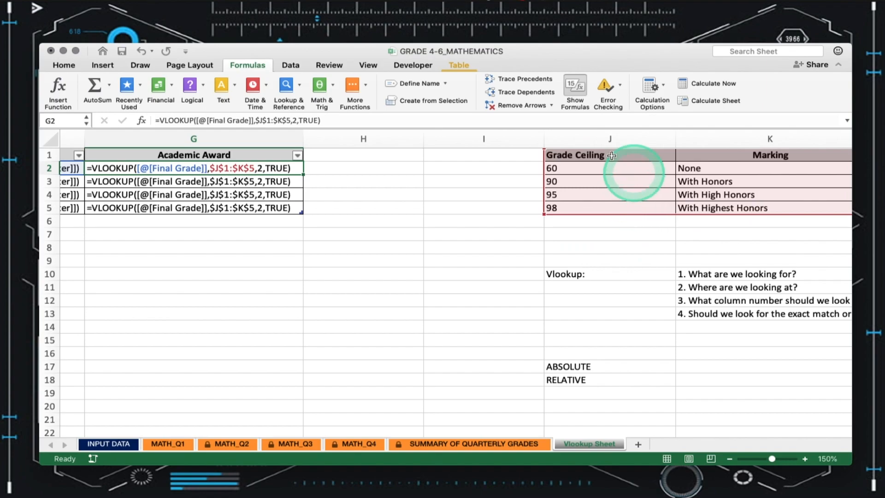
Step: Switch the sheet from showing formulas back to showing calculated results
click(343, 207)
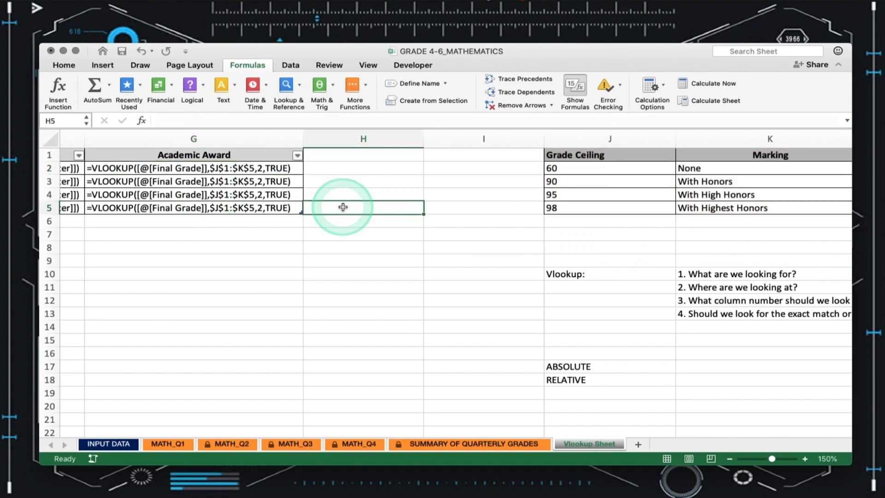
click(576, 86)
scroll(320, 208, left, 8)
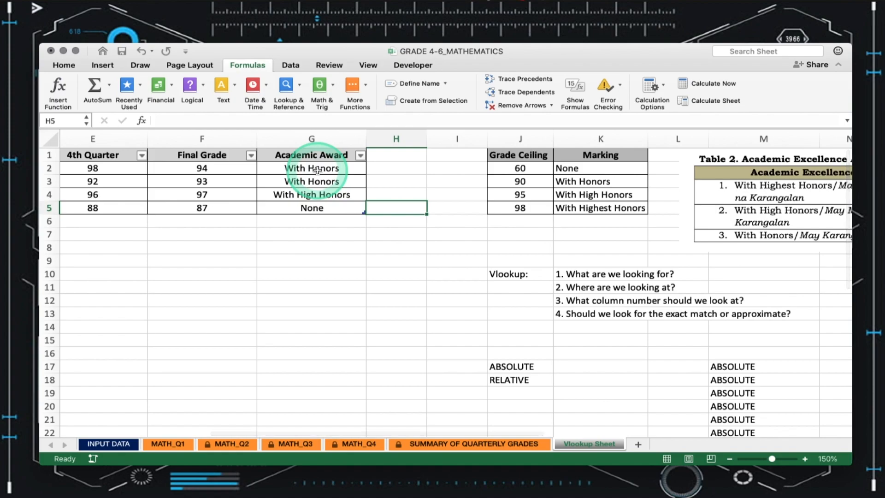
Step: Clear the VLOOKUP formulas from the Academic Award cells G2:G5
drag(314, 167, 313, 182)
key(shift+Down)
key(shift+Down)
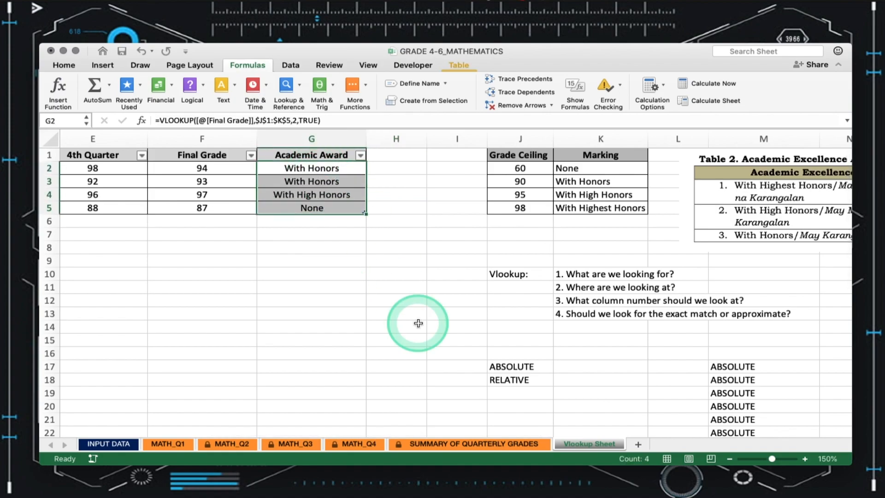
key(Delete)
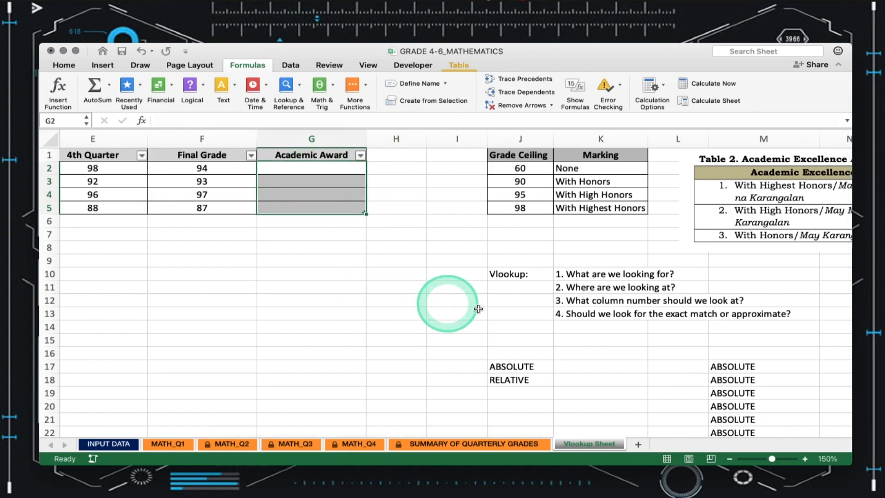
Step: Define the name RangeAwards for the Grade Ceiling and Marking table, J1:K5 including its headers
scroll(478, 308, right, 3)
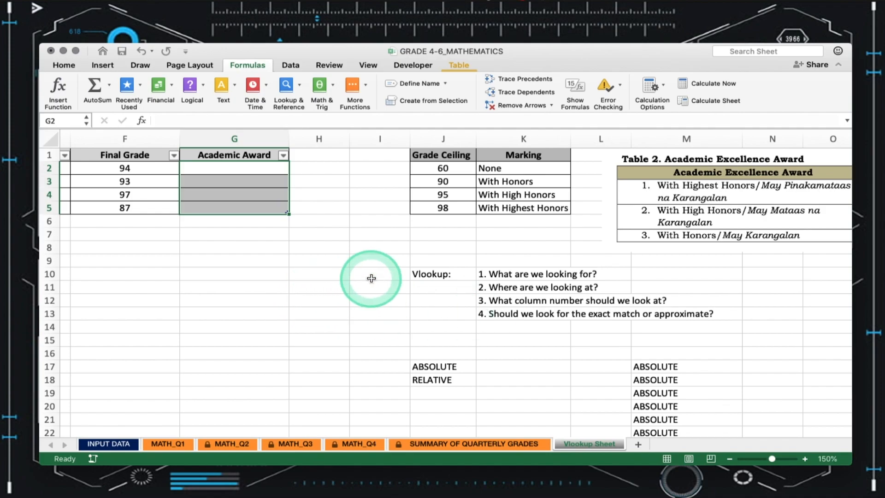
click(458, 156)
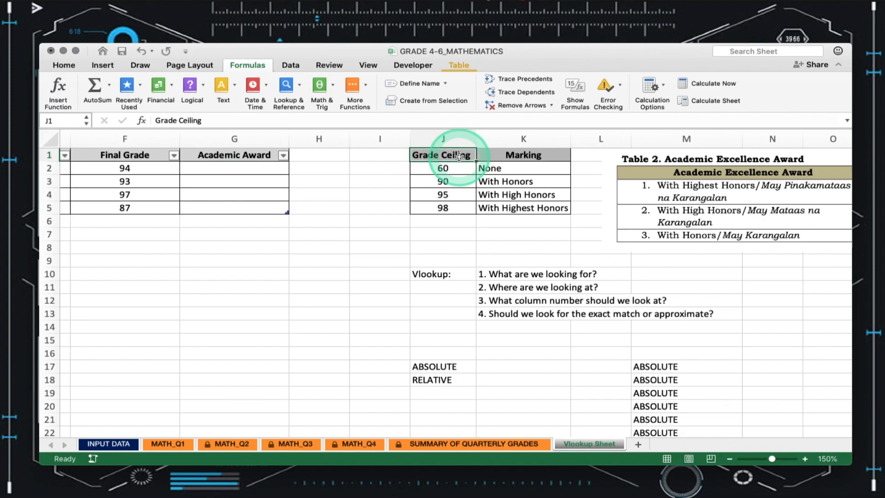
shift+click(525, 206)
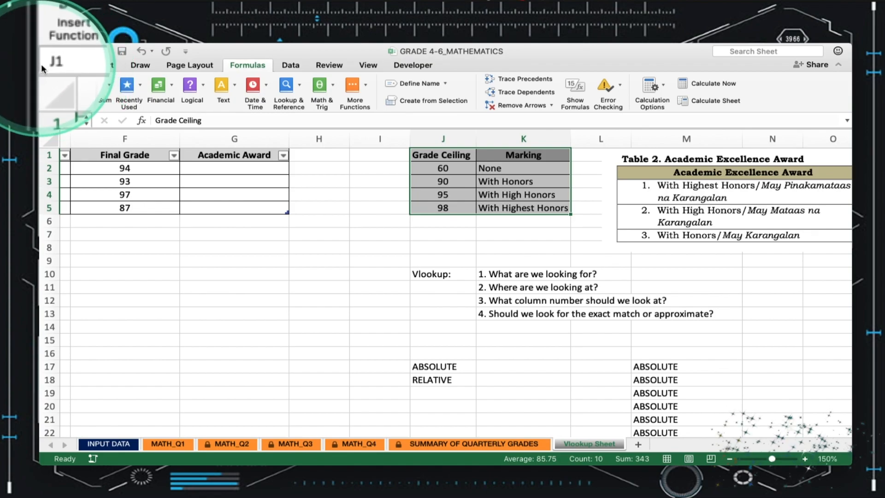
click(63, 120)
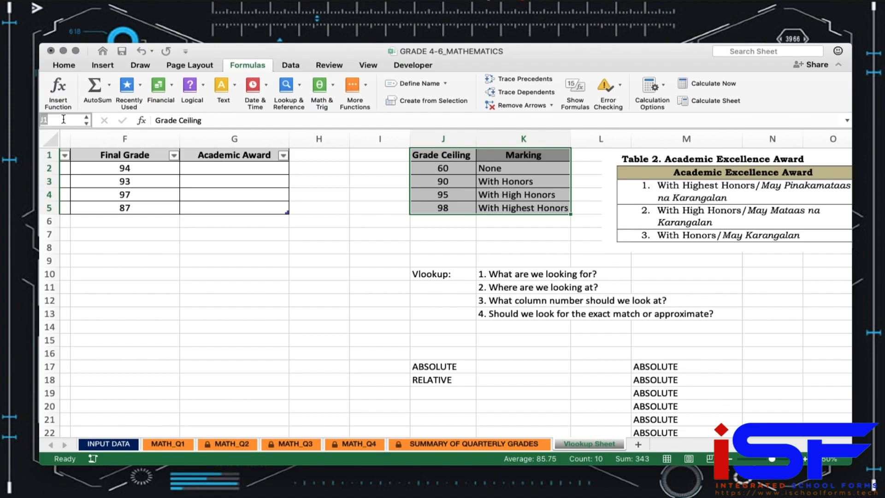
text(Range)
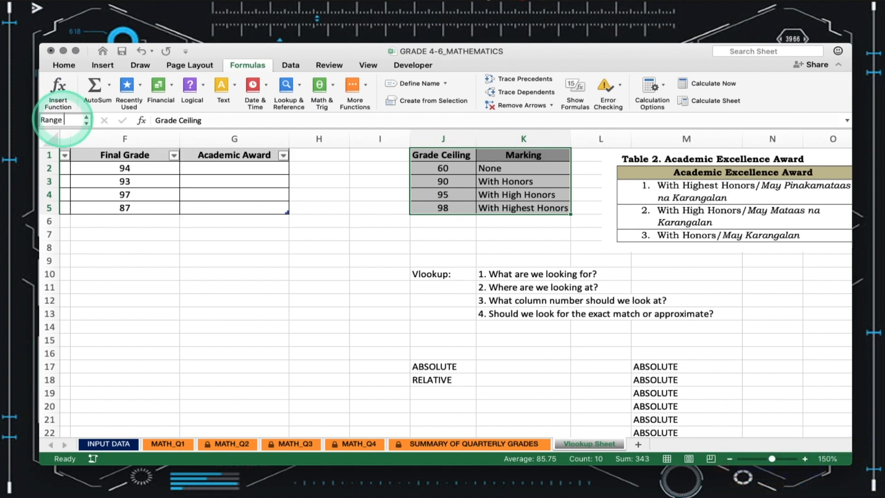
text( Awards)
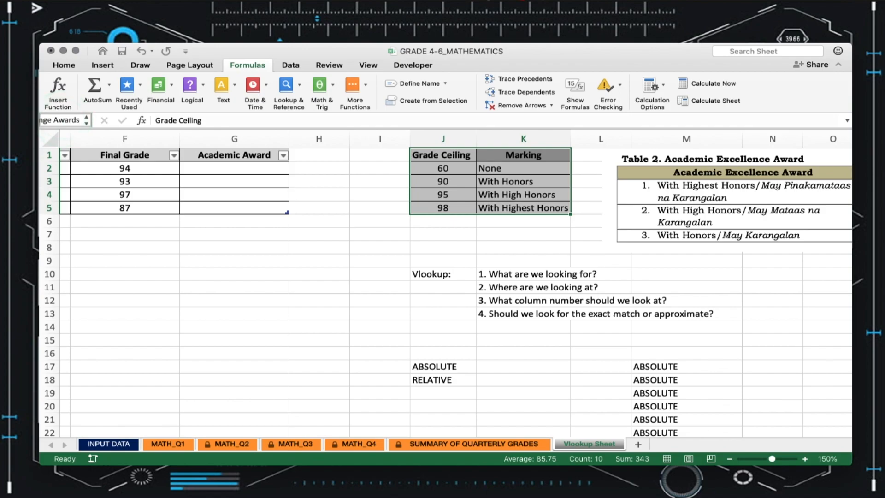
key(Return)
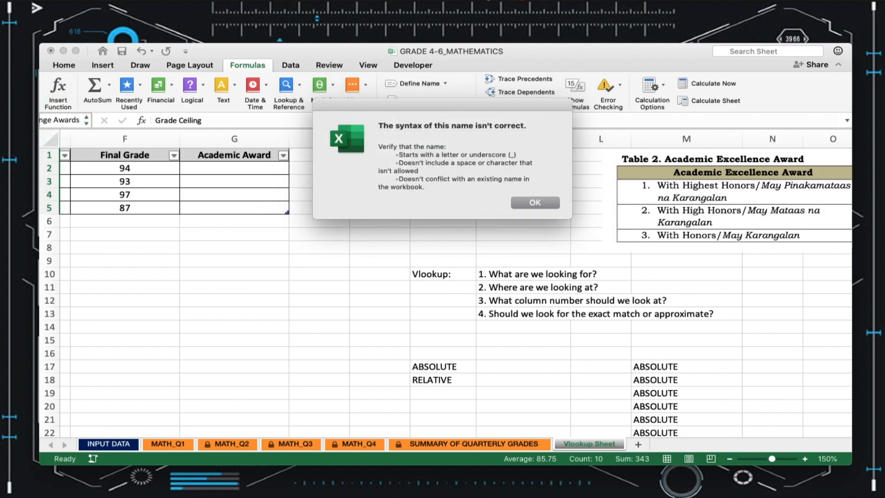
key(Return)
click(61, 122)
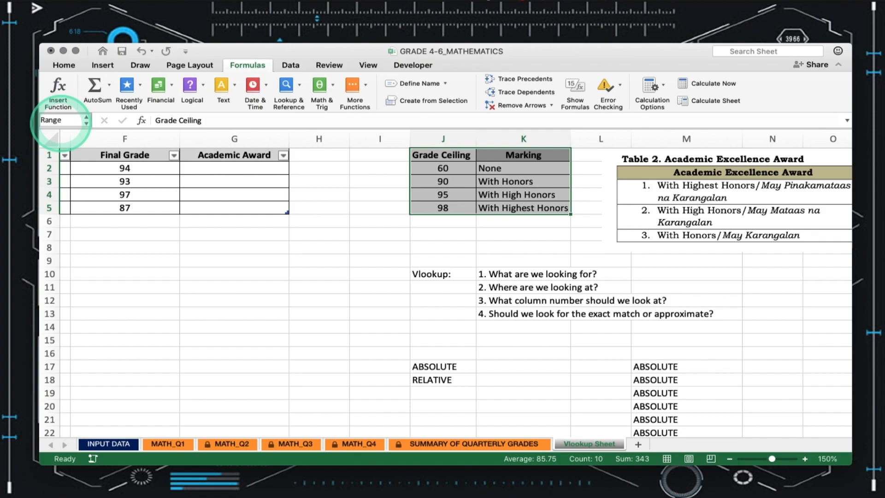
text(RangeAw...)
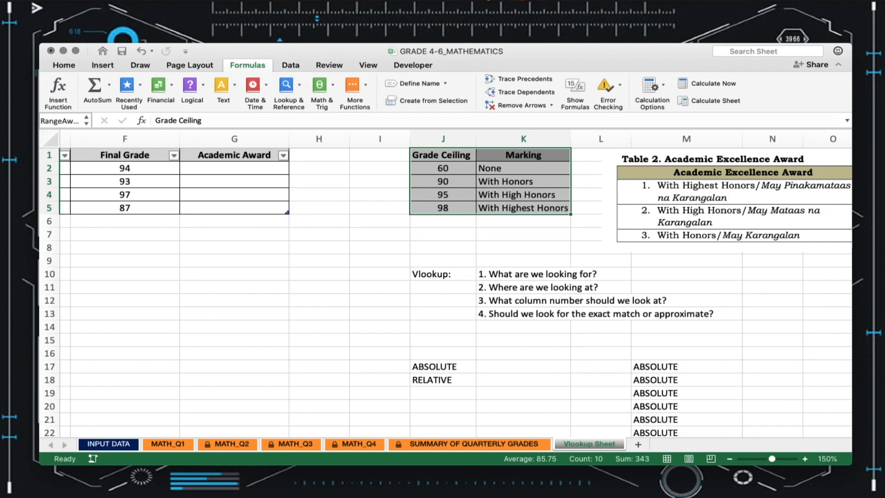
Step: Begin a VLOOKUP formula in G2 with the row's Final Grade as the lookup value
click(249, 166)
scroll(216, 174, left, 2)
scroll(216, 174, left, 1)
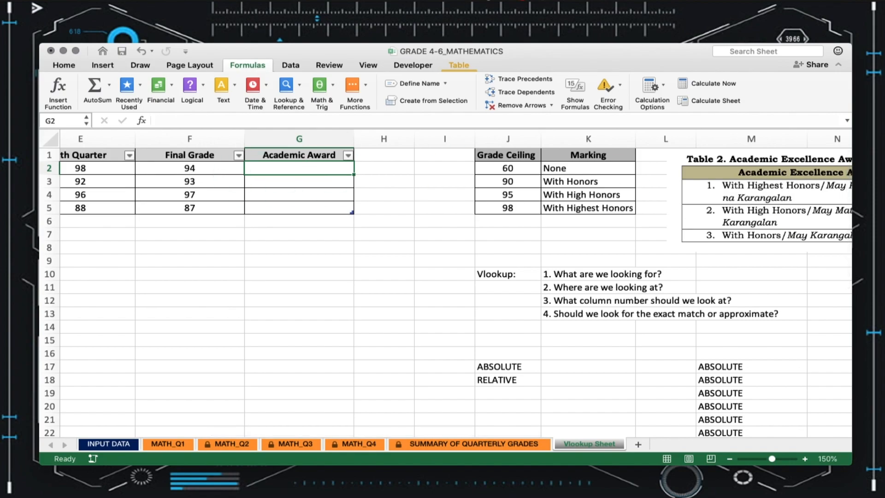
text(=vlo)
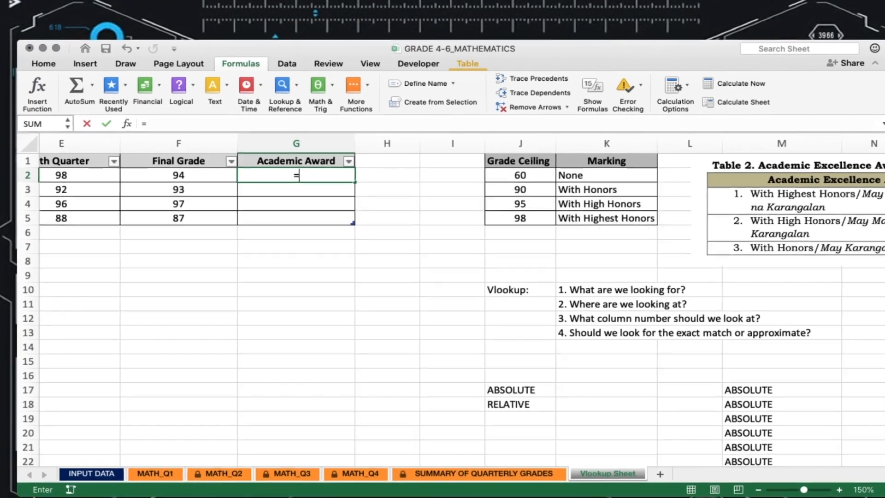
text(ok)
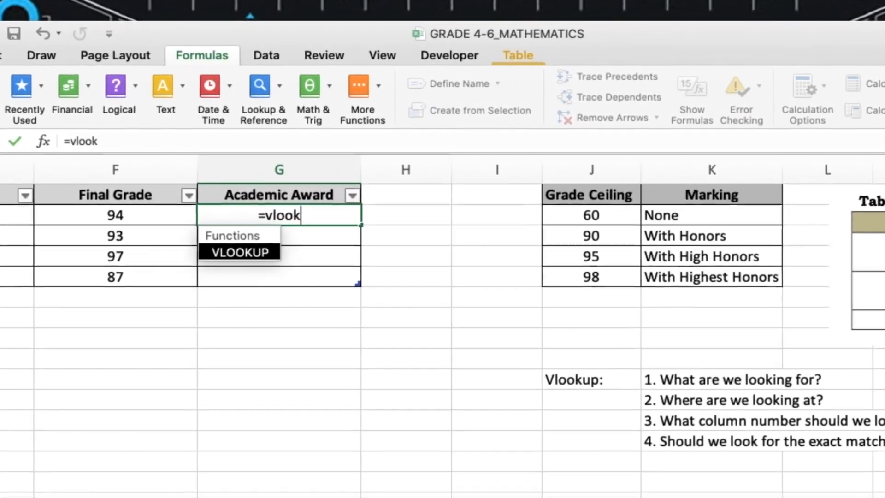
key(Tab)
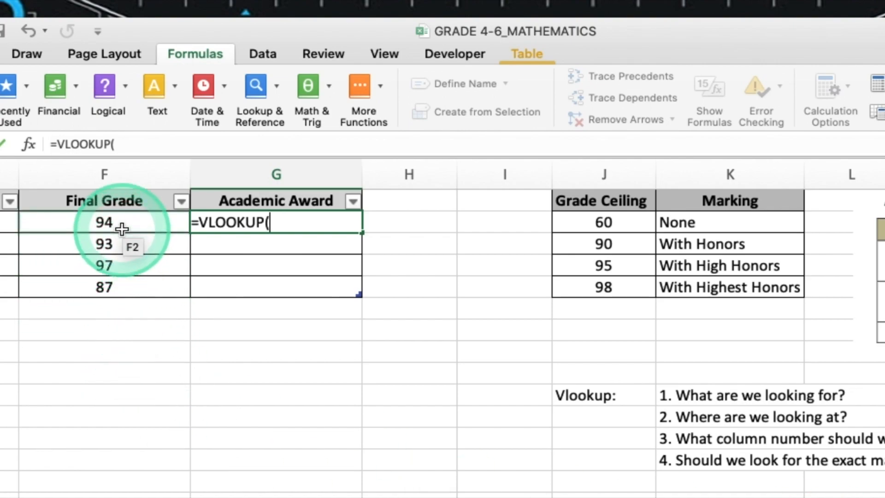
click(81, 226)
text(,)
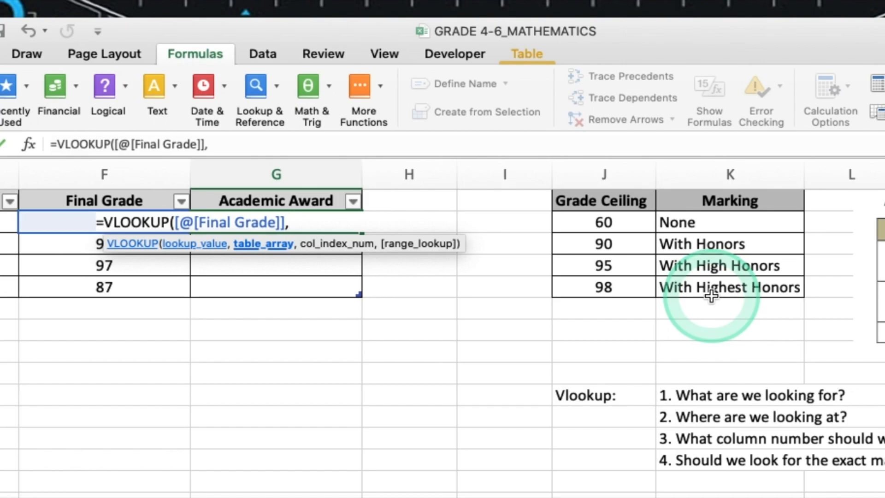
Step: Use the named range RangeAwards as the table array of the VLOOKUP formula
text(A)
key(BackSpace)
text(R)
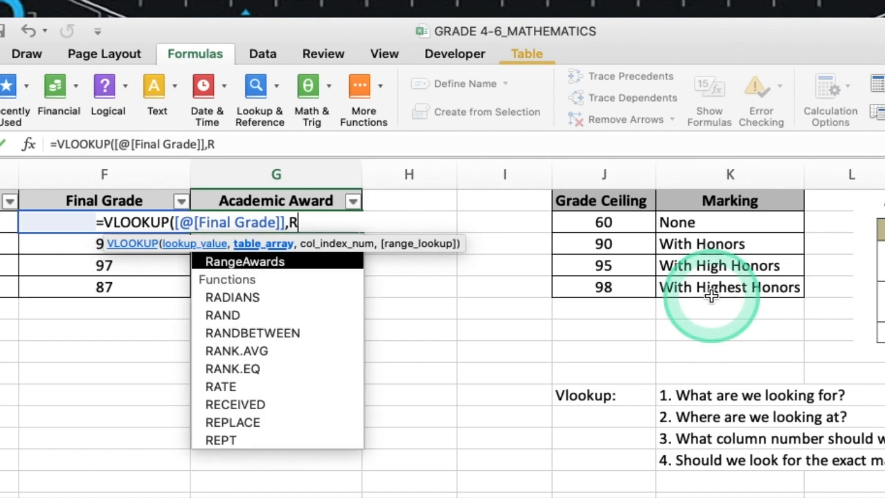
text(ange)
key(BackSpace)
text(ange)
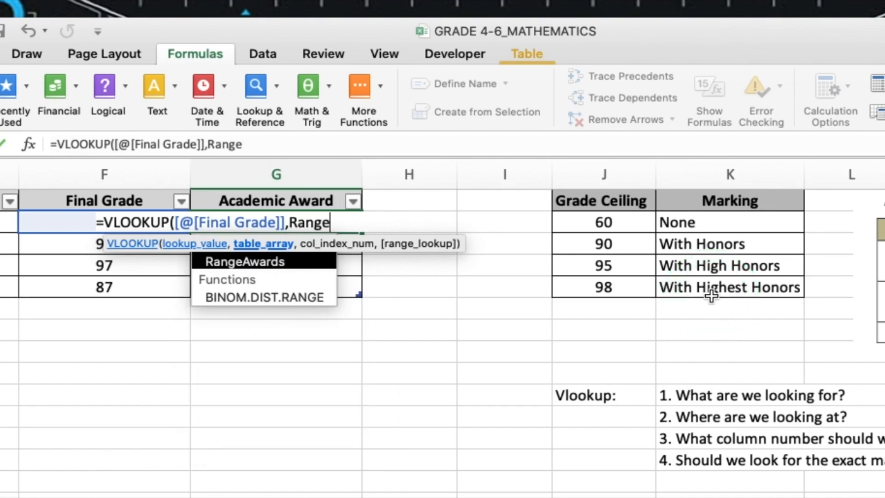
double_click(250, 264)
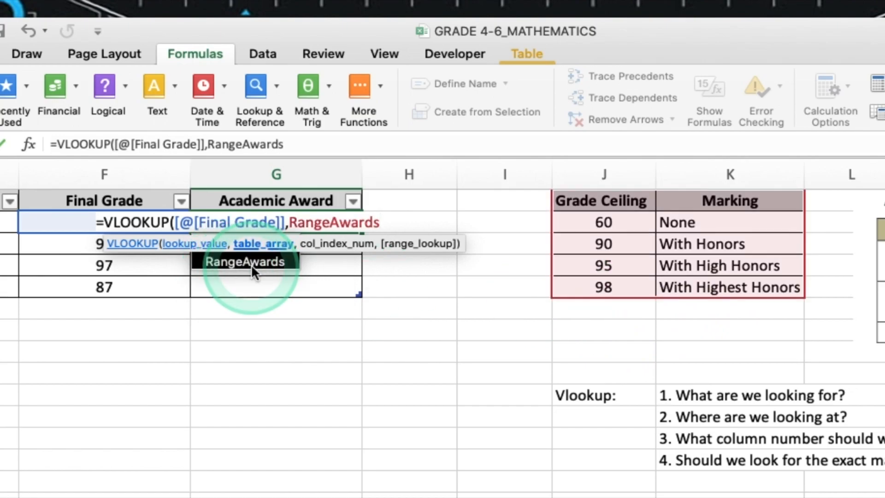
Step: Complete the VLOOKUP with column index 2 and TRUE for approximate match, and enter it for the Academic Award column
text(,)
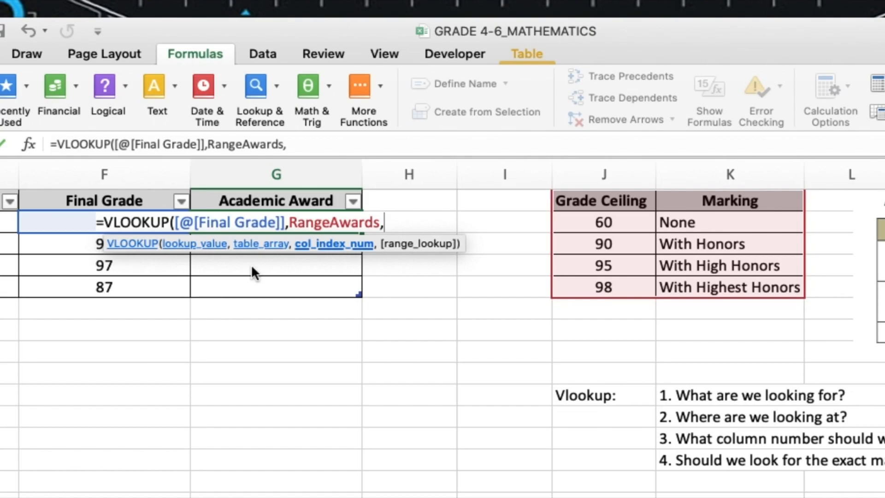
text(2,)
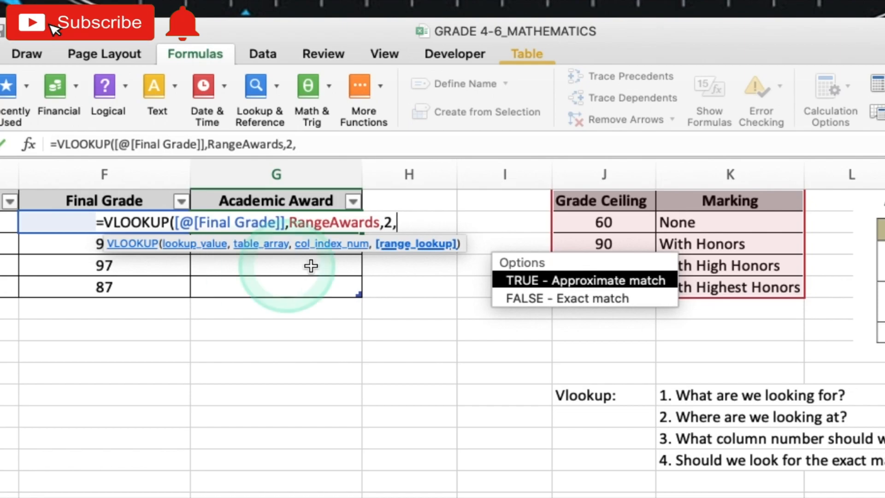
double_click(535, 281)
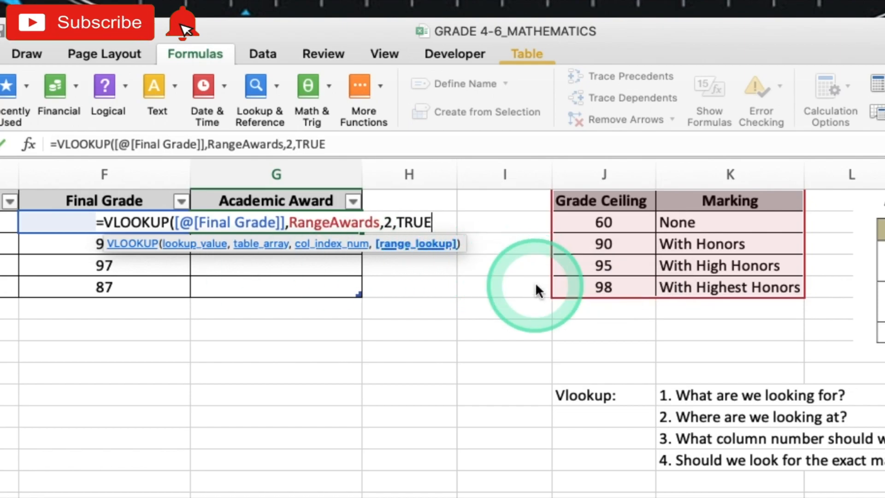
key(Return)
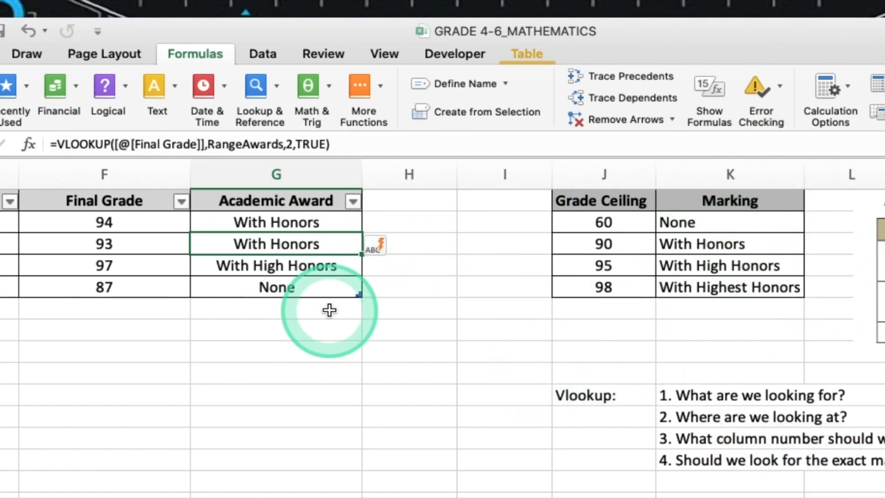
Step: Enlarge the workbook window so the quarterly grades table and Table 2 can be viewed together
scroll(327, 310, left, 3)
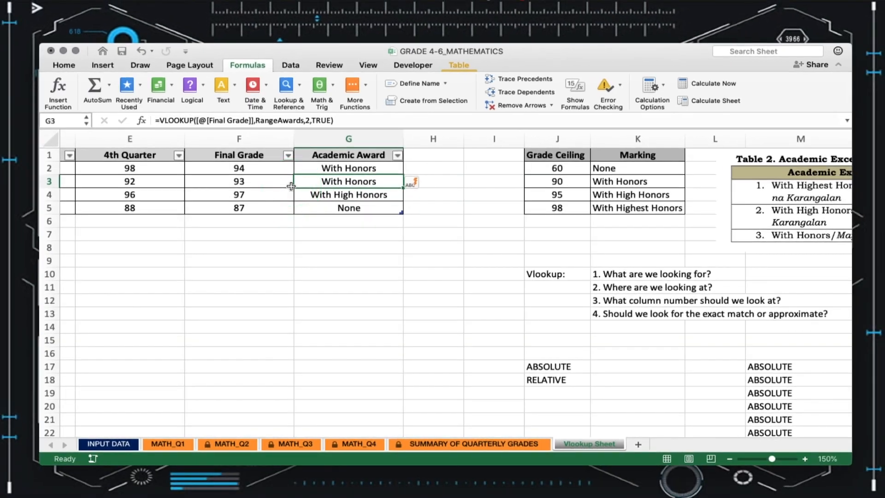
scroll(291, 186, left, 8)
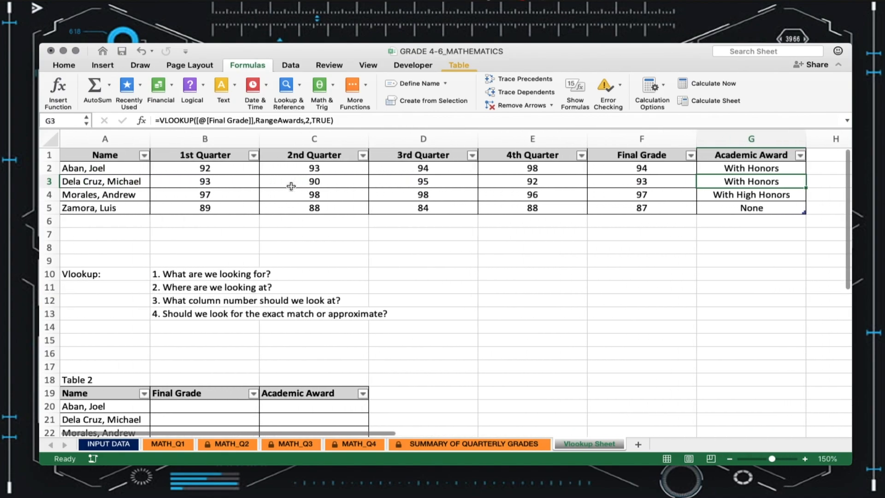
scroll(290, 185, down, 1)
scroll(291, 186, up, 1)
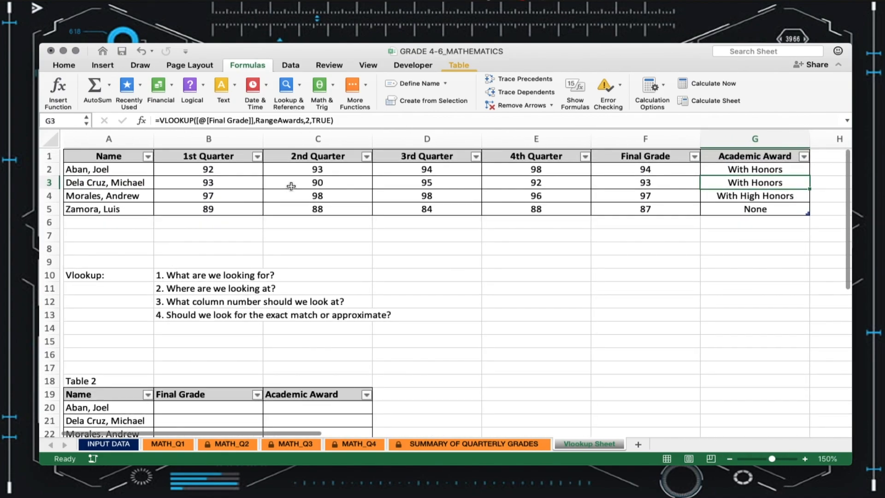
scroll(314, 287, down, 8)
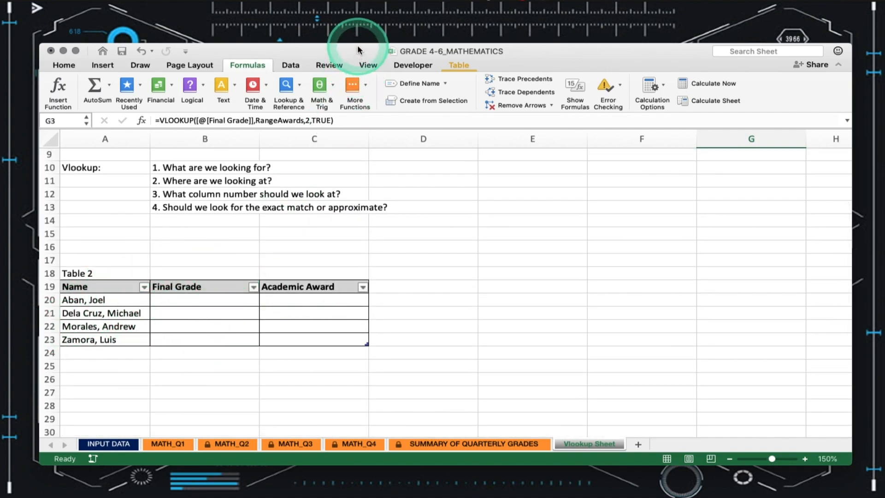
drag(357, 40, 356, 6)
scroll(403, 259, up, 8)
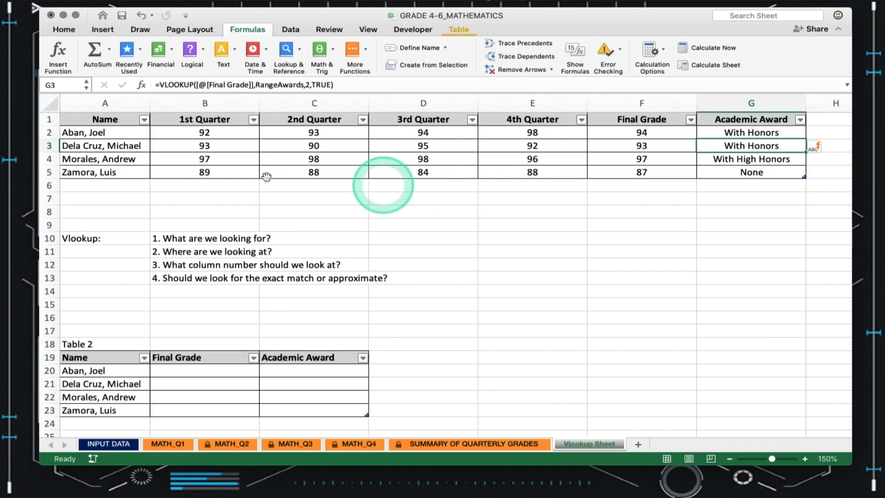
Step: Try to name the entire quarterly grades table, A1:G5 including its headers, as Table1
click(101, 119)
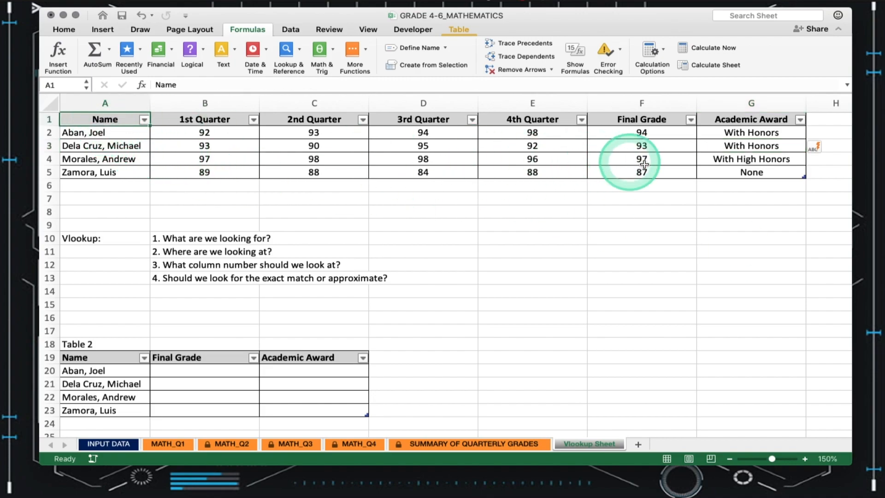
shift+click(733, 176)
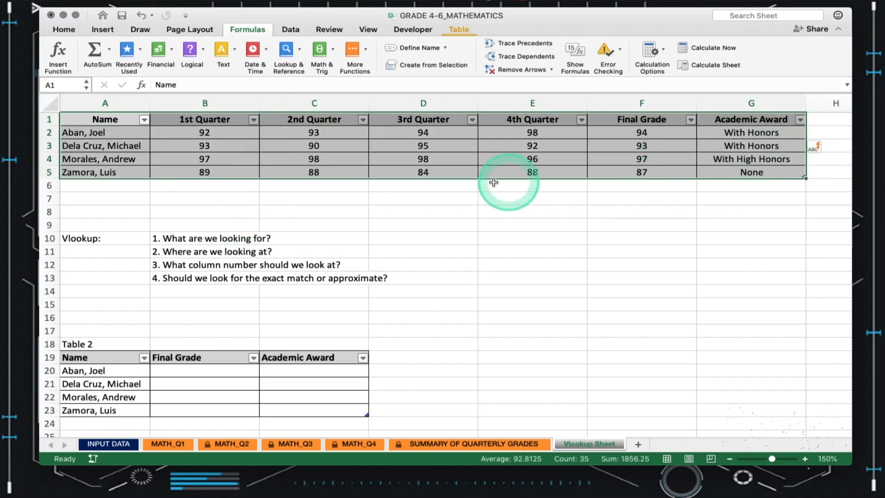
click(59, 86)
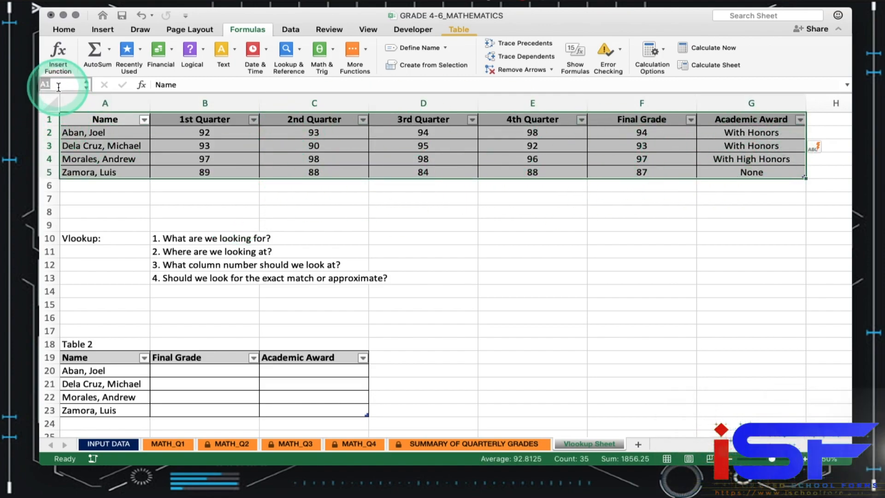
text(Table)
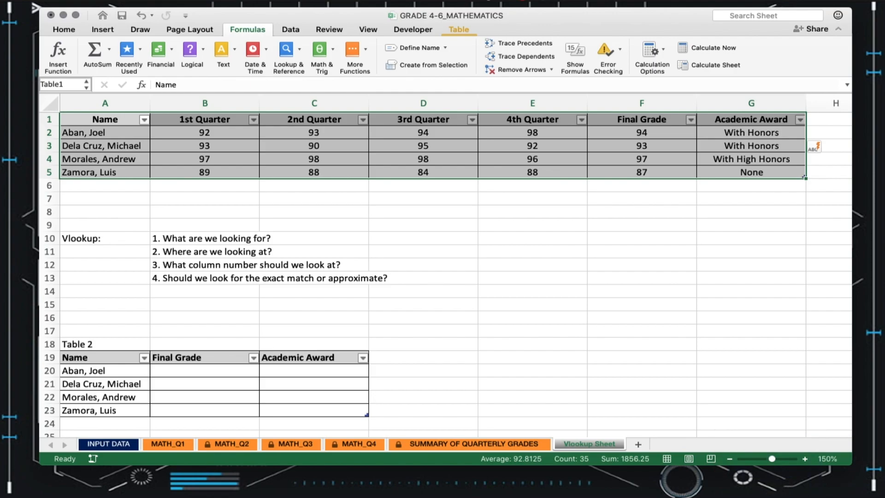
key(Return)
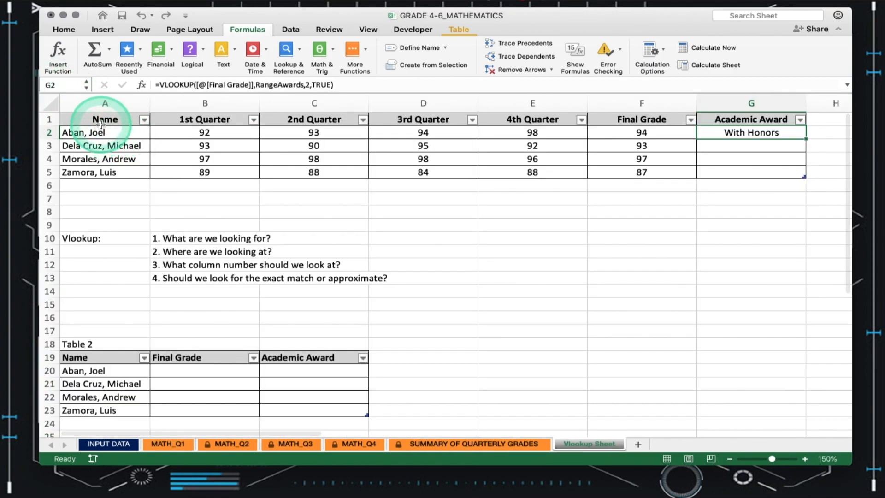
Step: Redo the Academic Award column fill and name the entire quarterly grades table, A1:G5 including its headers, as Table_1
click(101, 123)
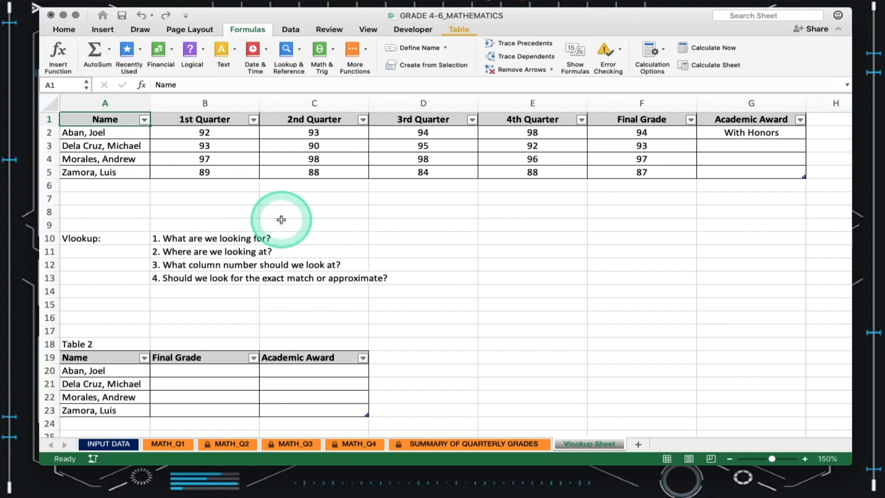
key(super+y)
click(94, 122)
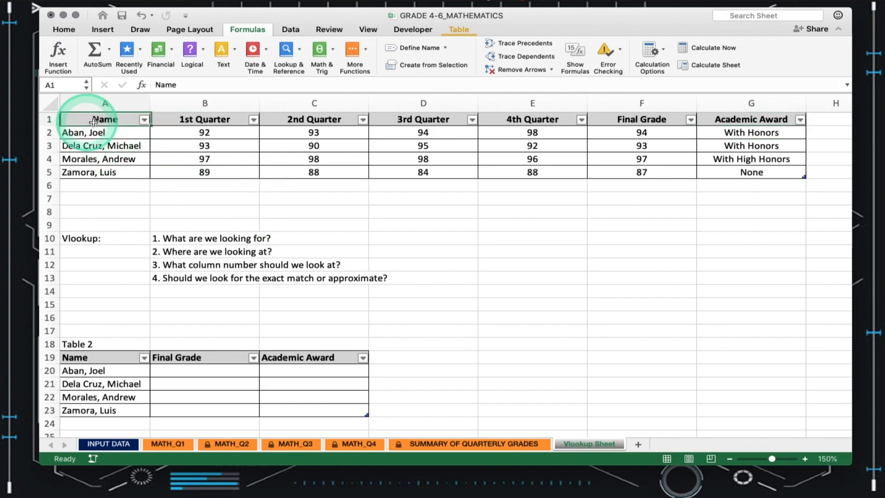
shift+click(731, 174)
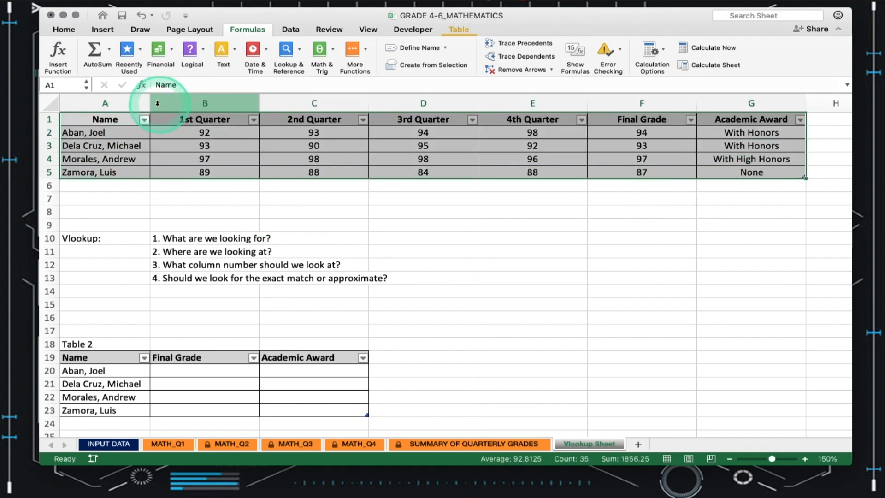
click(60, 84)
text(Tab;;)
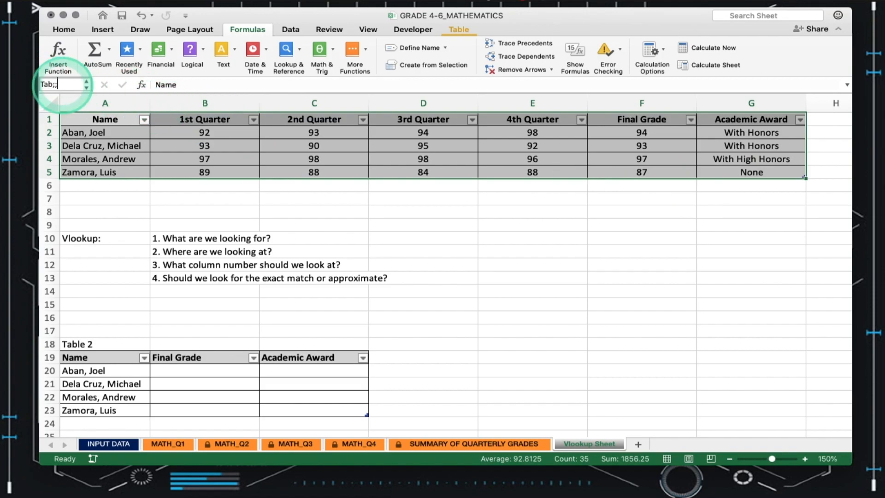
text(e)
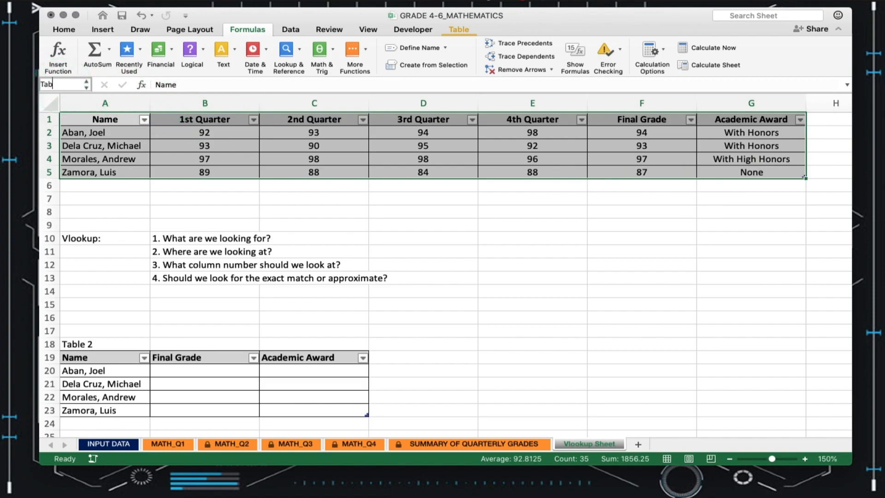
text(e)
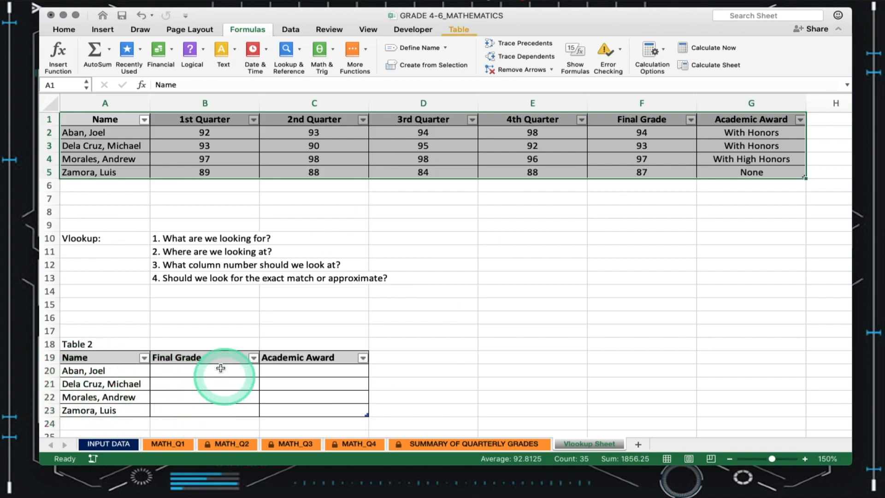
Step: Start a VLOOKUP formula in B20, Table 2's first Final Grade cell, with the student's Name cell as the lookup value
click(195, 376)
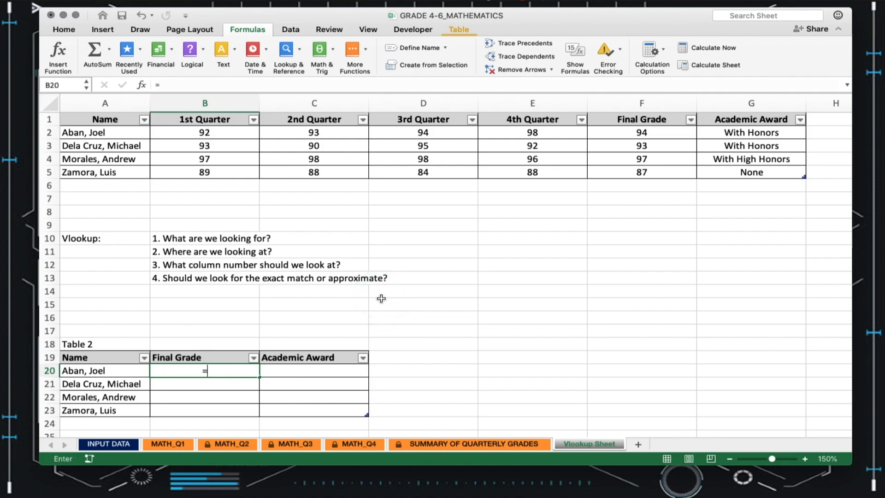
text(vlo)
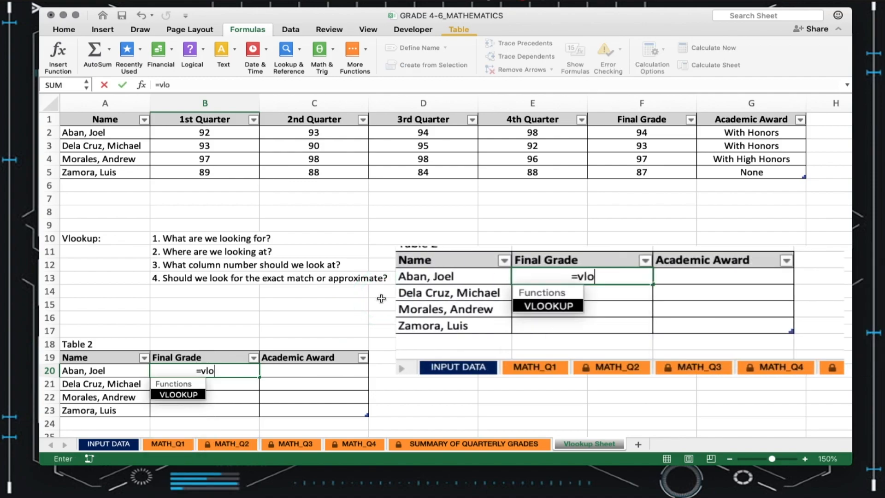
text(o)
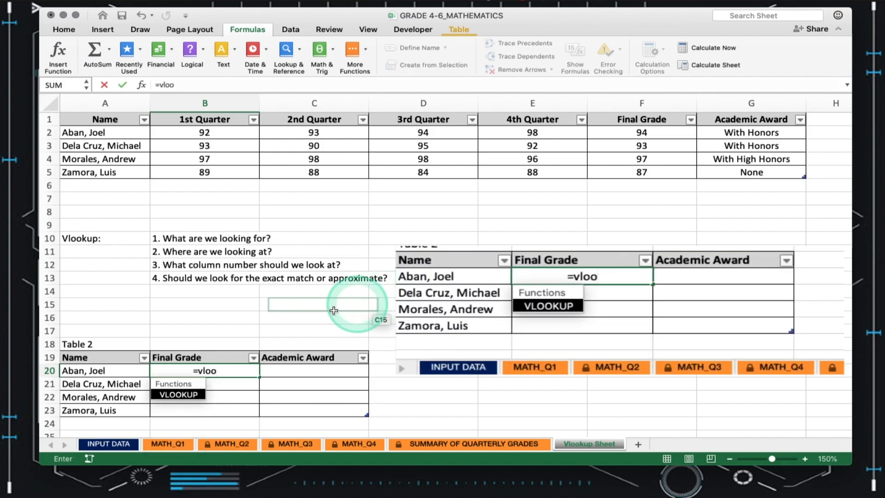
double_click(193, 395)
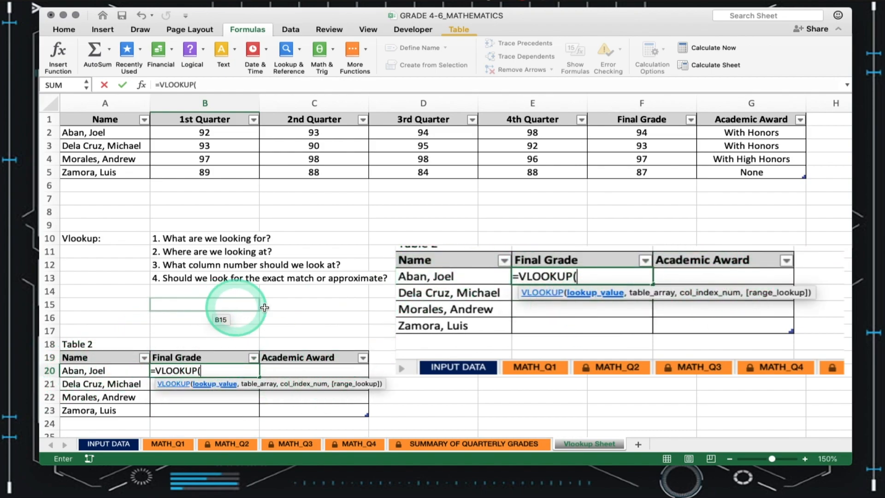
click(92, 372)
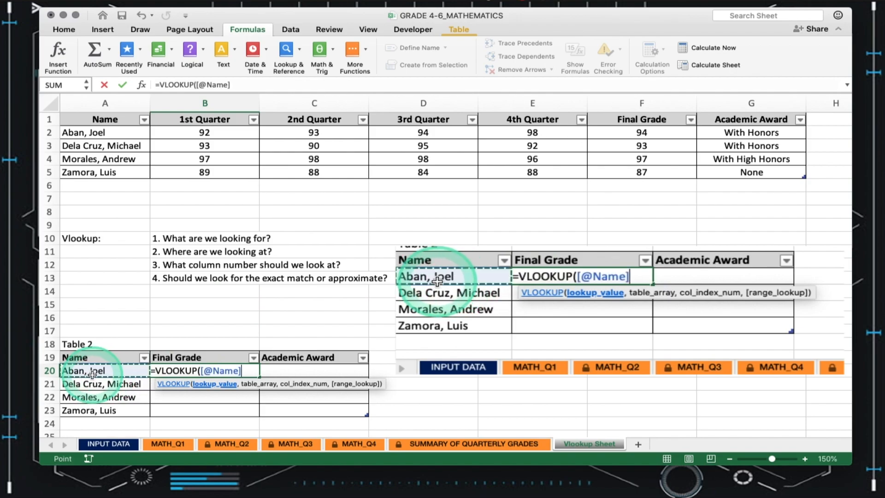
text(,)
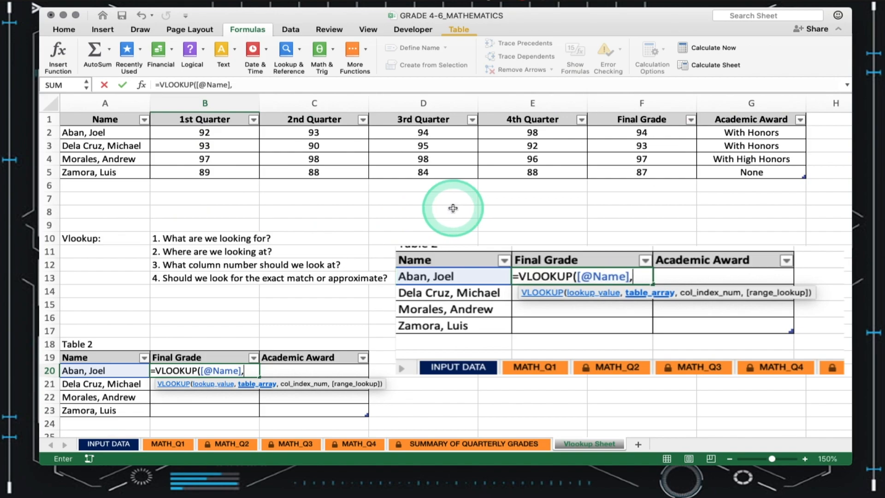
Step: Complete the Final Grade VLOOKUP with Table_1 as table array, column index 6 and FALSE for exact match, and enter it
text(Table_)
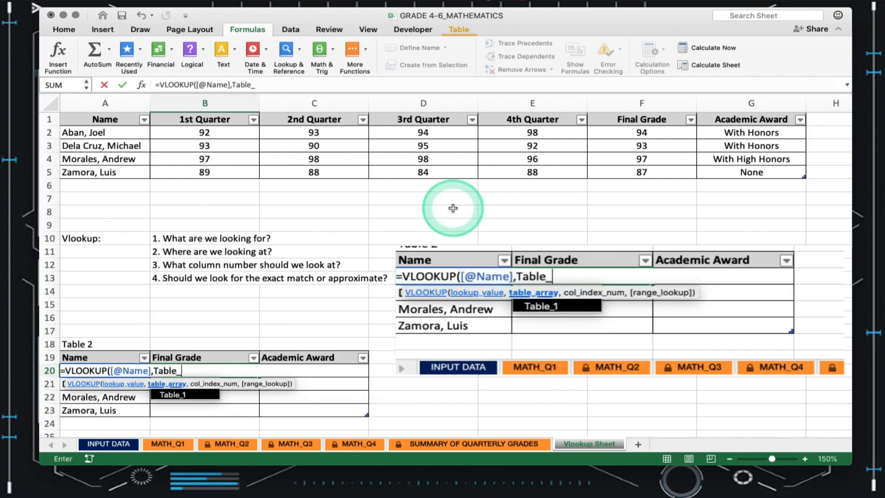
text(1)
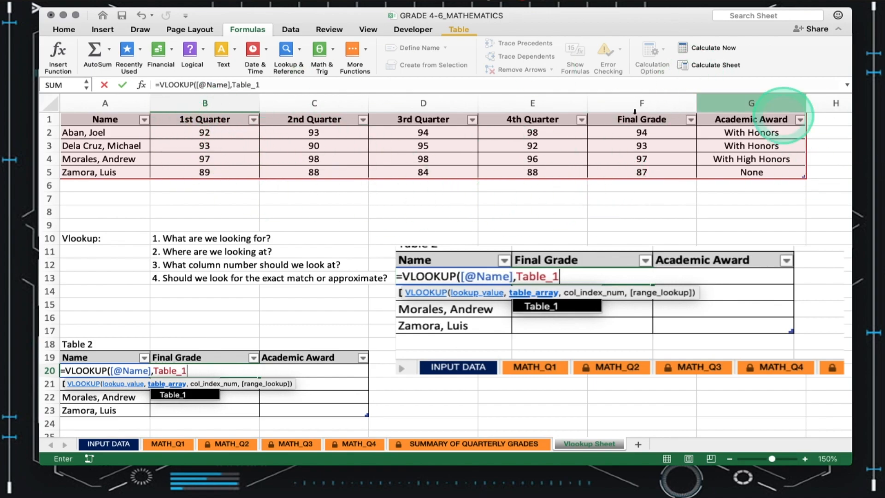
text(,6,)
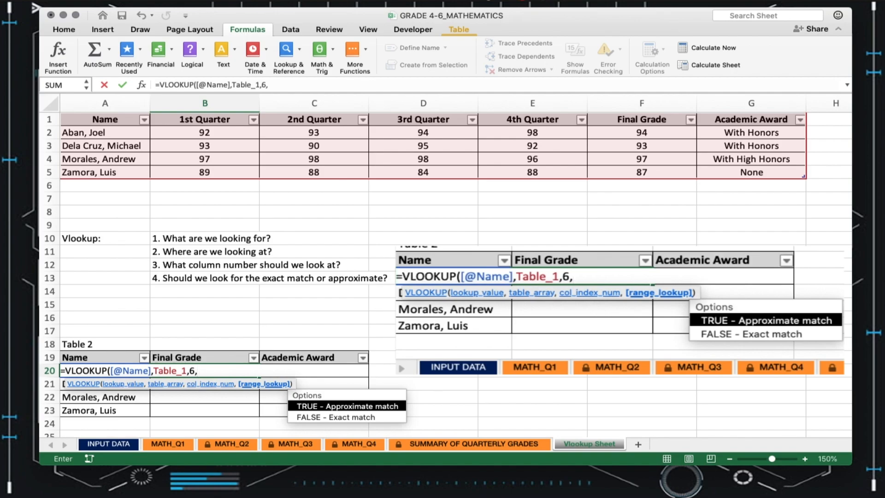
double_click(320, 417)
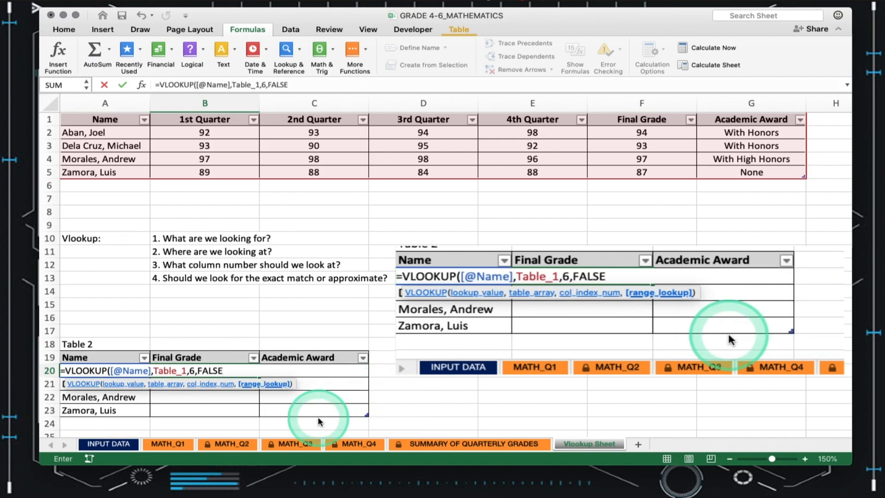
text())
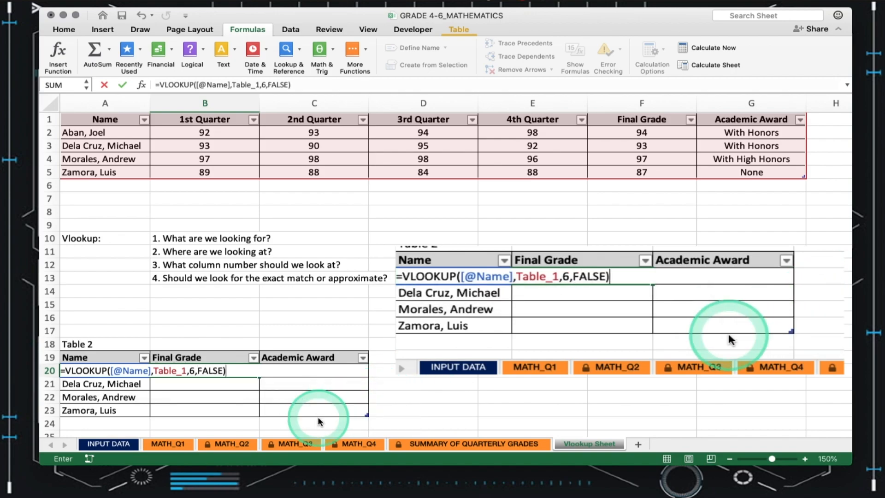
key(Return)
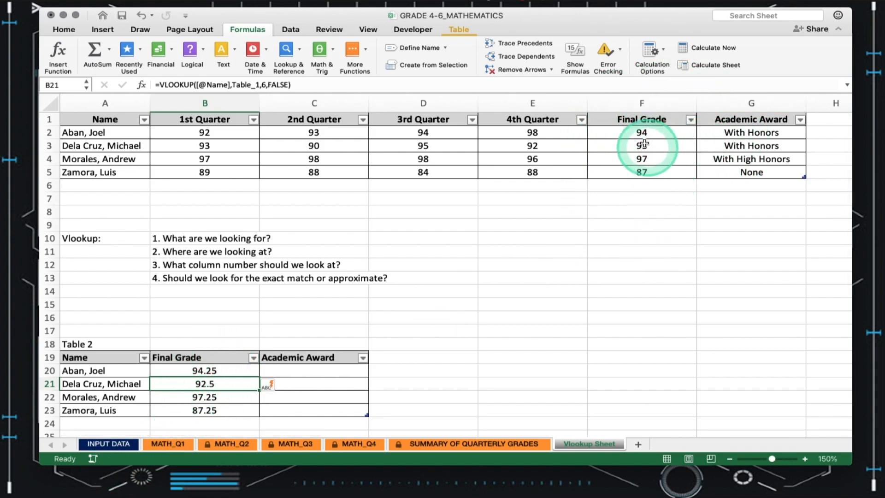
Step: Format Table 2's Final Grade values, B20:B23, to show no decimal places
click(201, 371)
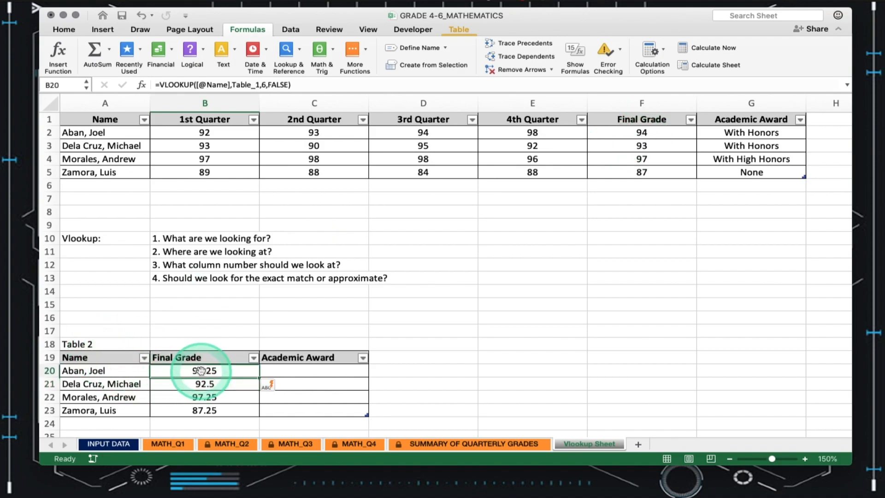
shift+click(198, 408)
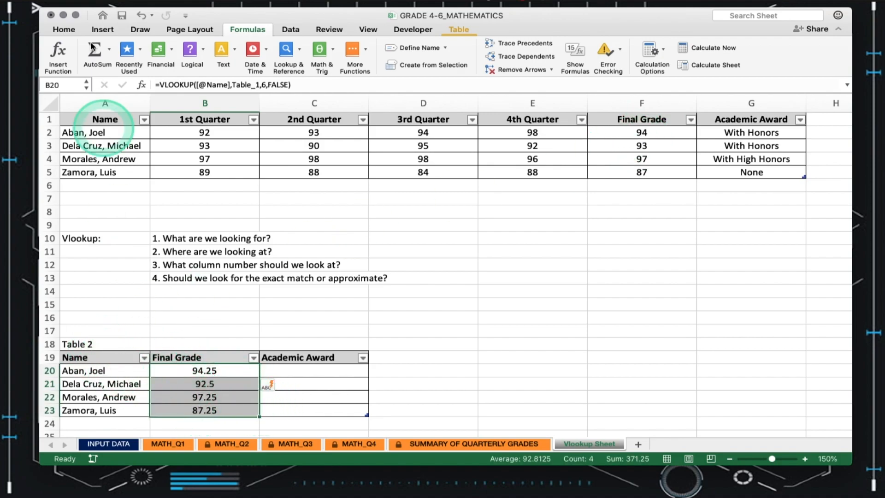
click(64, 30)
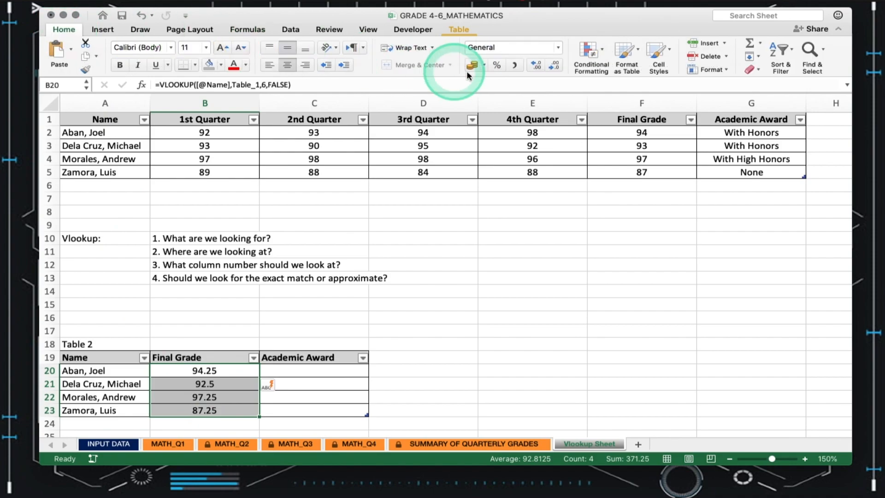
double_click(554, 68)
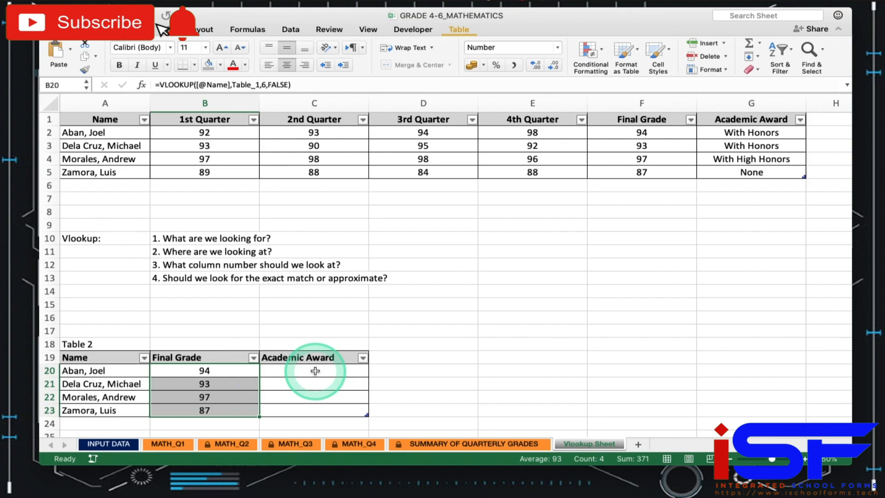
Step: Start a VLOOKUP formula in C20, Table 2's first Academic Award cell, with the student's Name cell as the lookup value
click(289, 370)
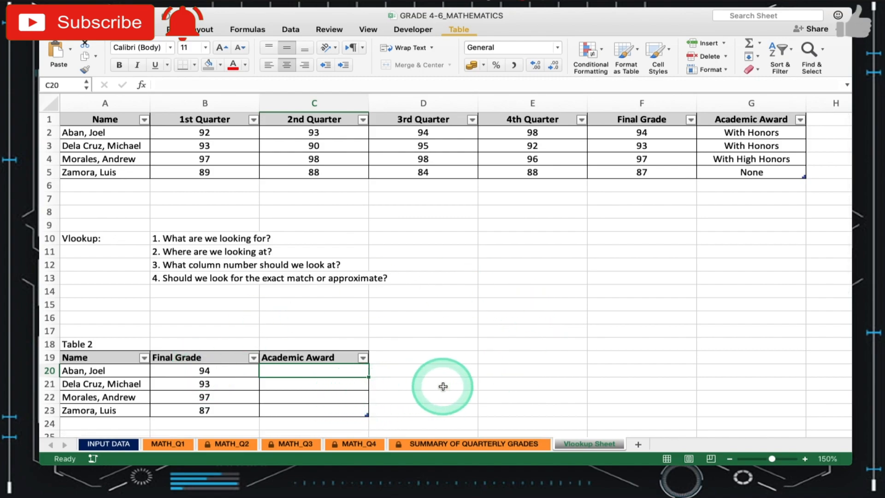
text(=)
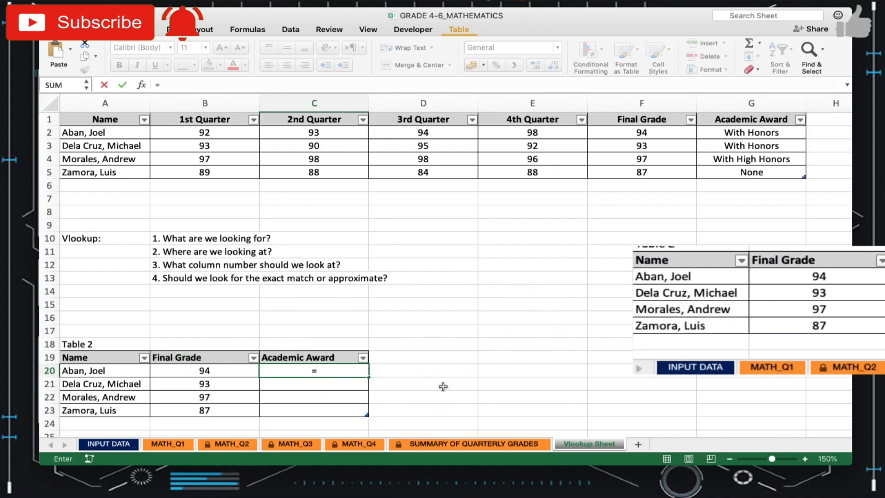
text(vlook)
key(Tab)
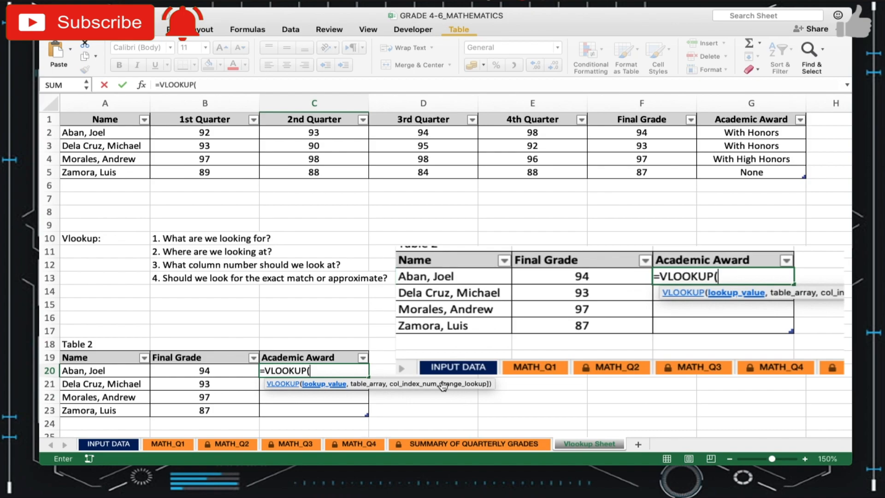
click(86, 371)
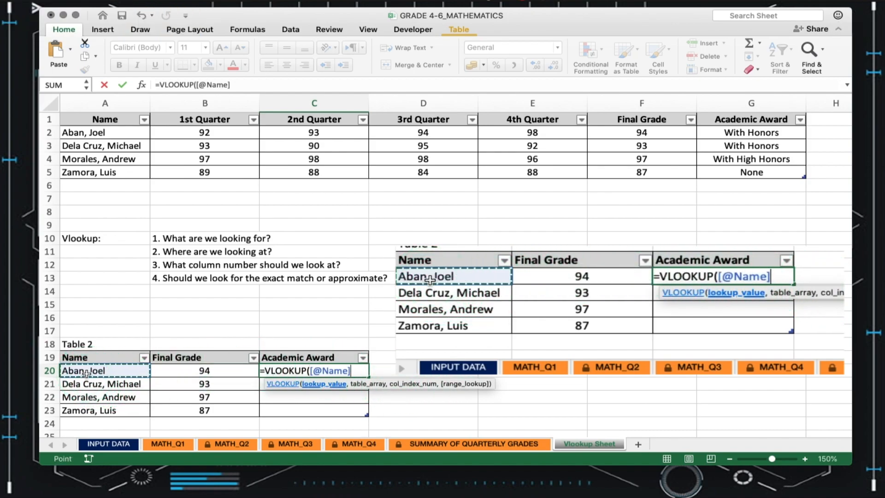
text(,)
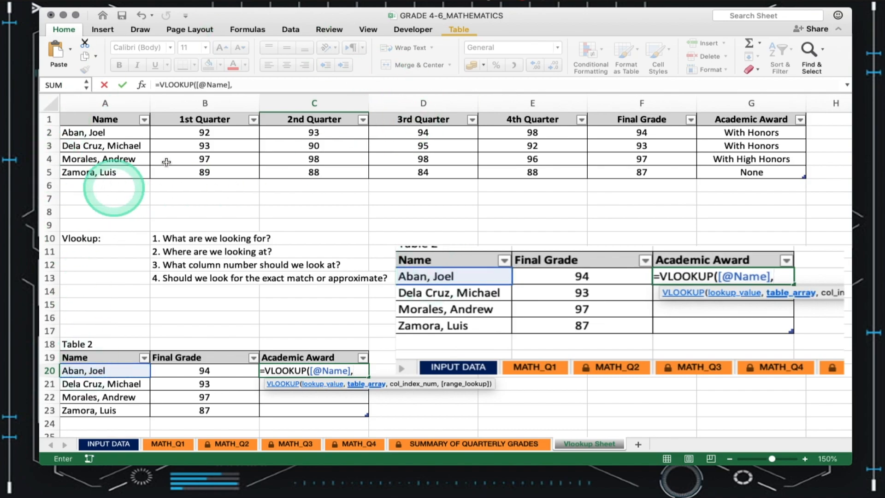
Step: Complete the Academic Award VLOOKUP with Table_1 as table array, column index 7 and FALSE for exact match, and enter it
text(Table)
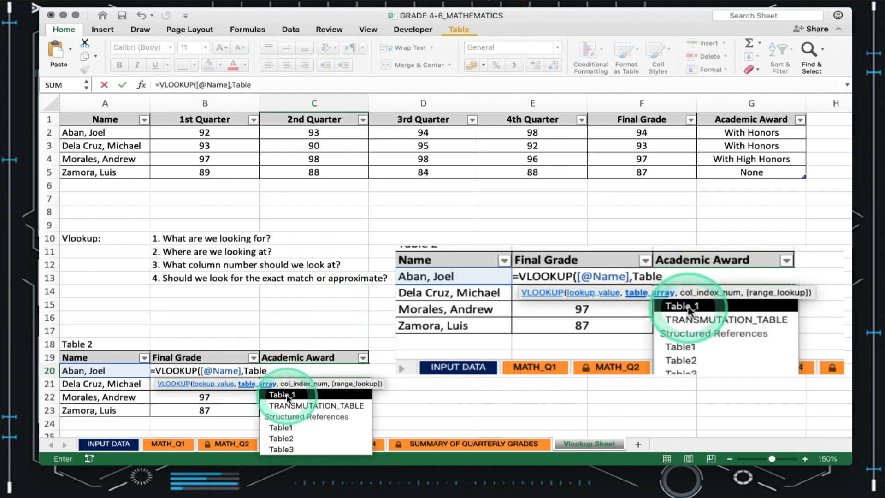
double_click(288, 395)
text(,)
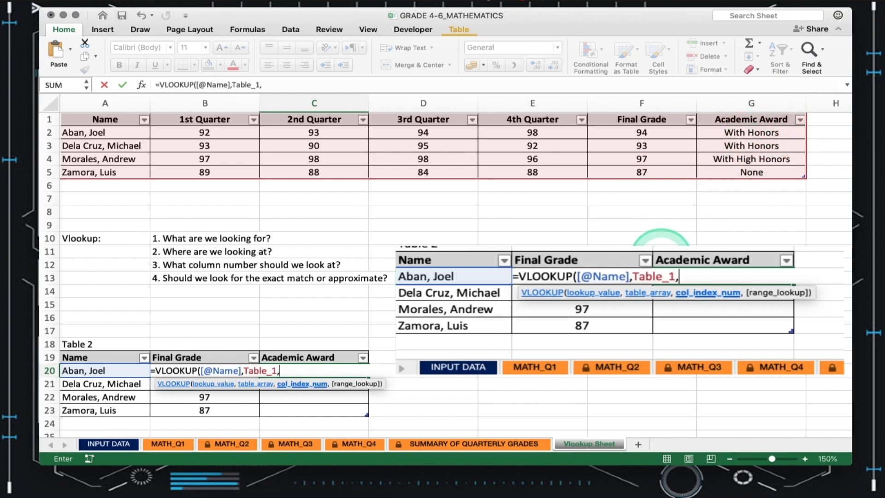
text(7,)
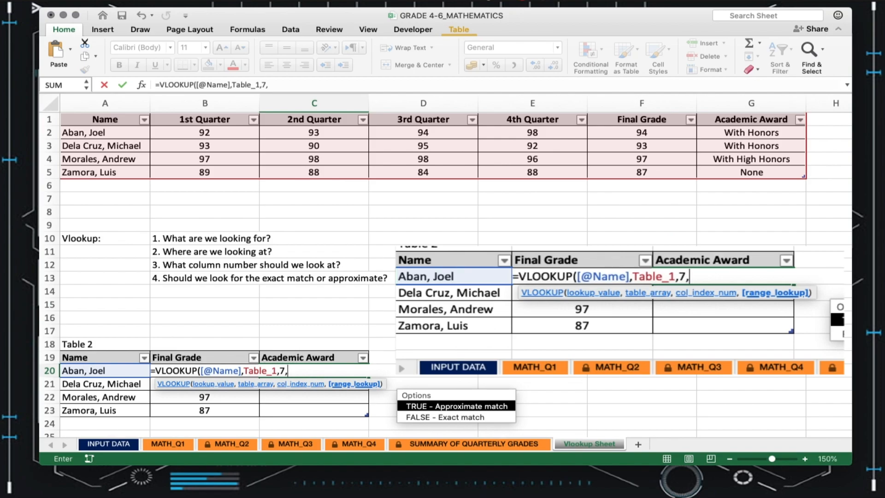
click(433, 415)
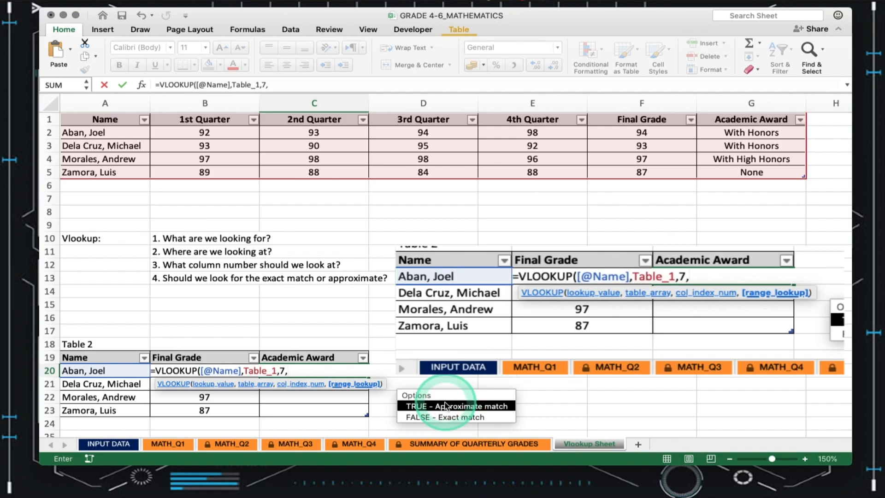
double_click(422, 418)
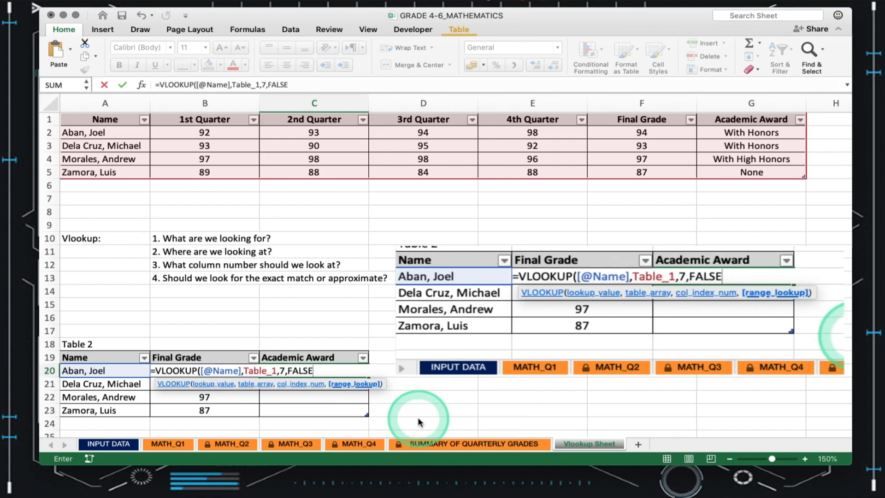
text())
key(Return)
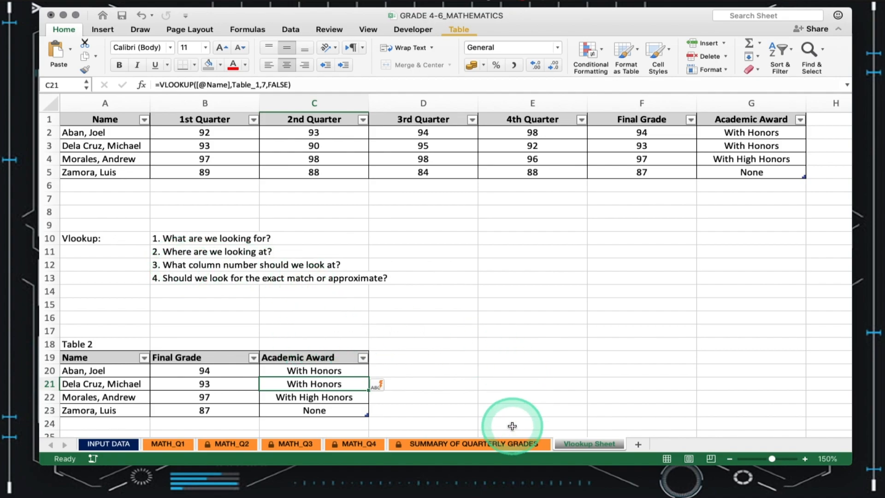
Step: Unprotect the SUMMARY OF QUARTERLY GRADES sheet and select the empty cell AC12 beside the MALE header row
click(463, 453)
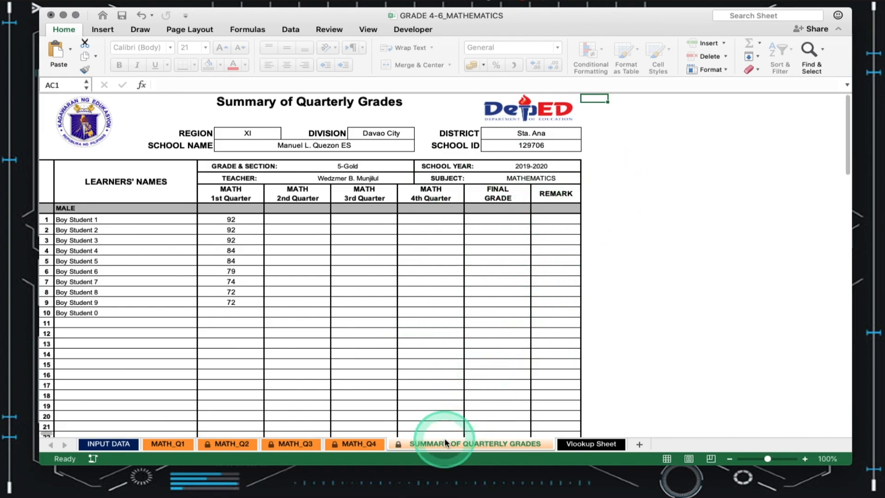
right_click(477, 453)
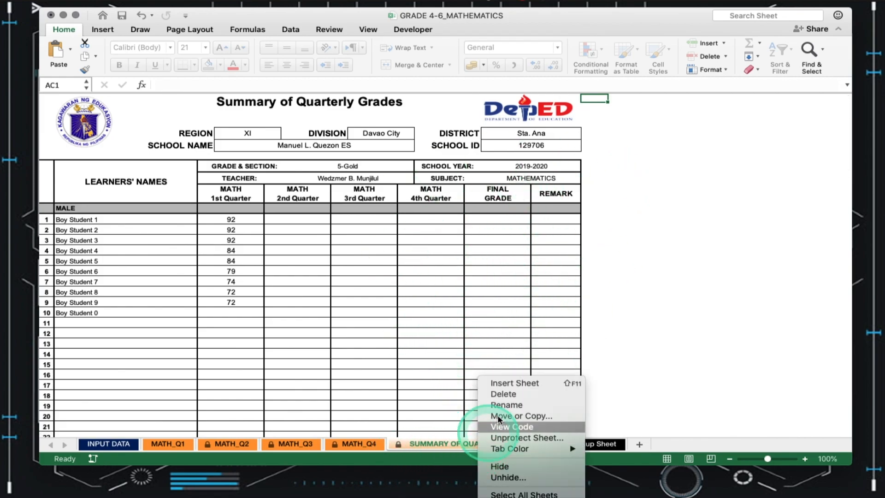
click(516, 438)
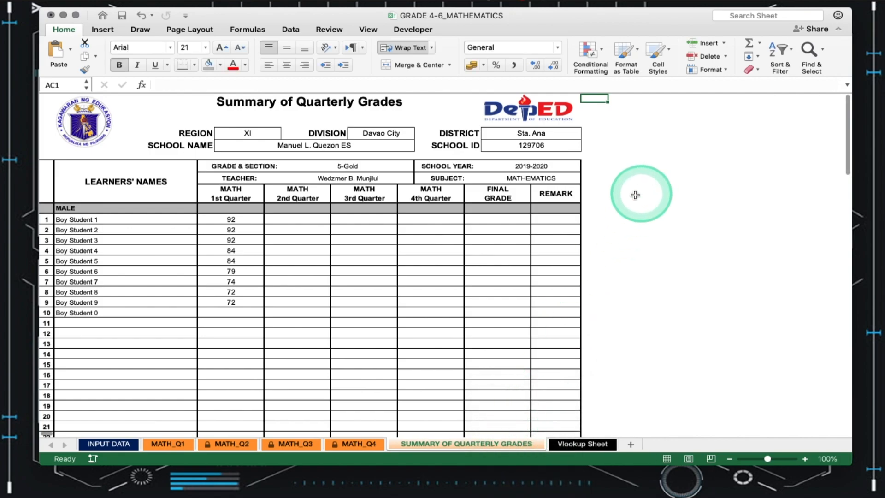
click(595, 210)
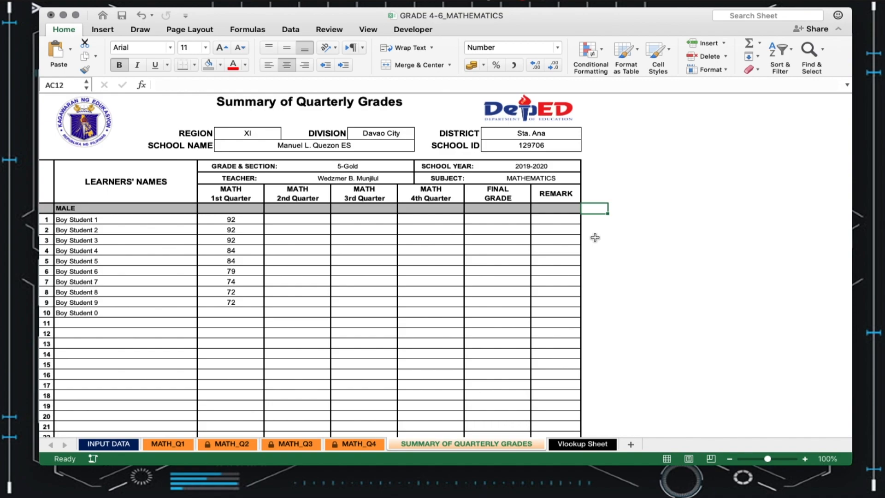
Step: Return to the Vlookup Sheet and review the grade ceiling and marking table beside the quarterly grades table
click(582, 444)
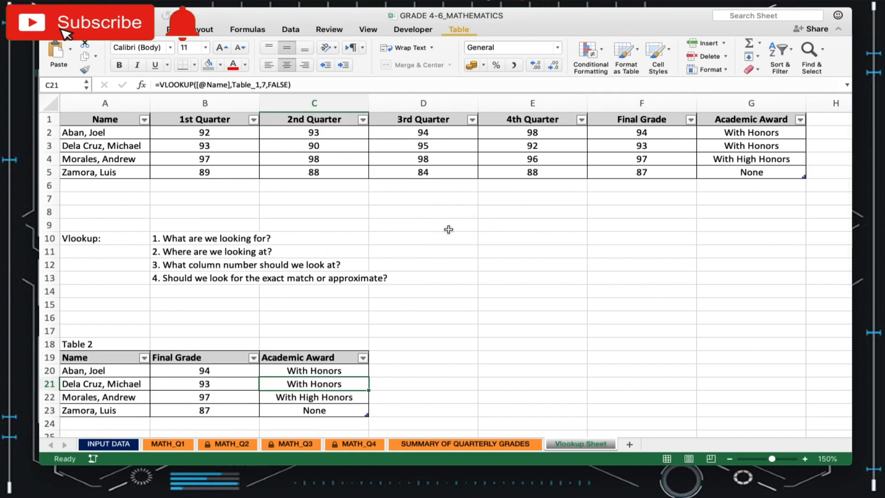
scroll(622, 192, right, 10)
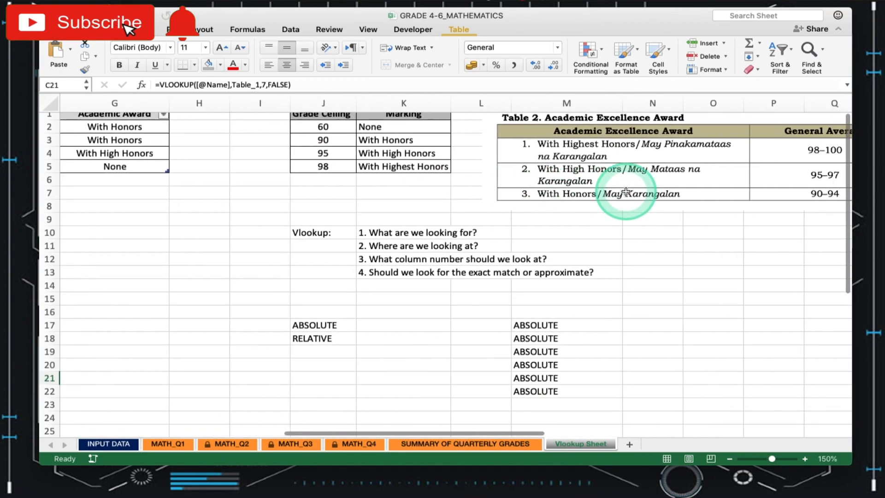
scroll(626, 191, left, 10)
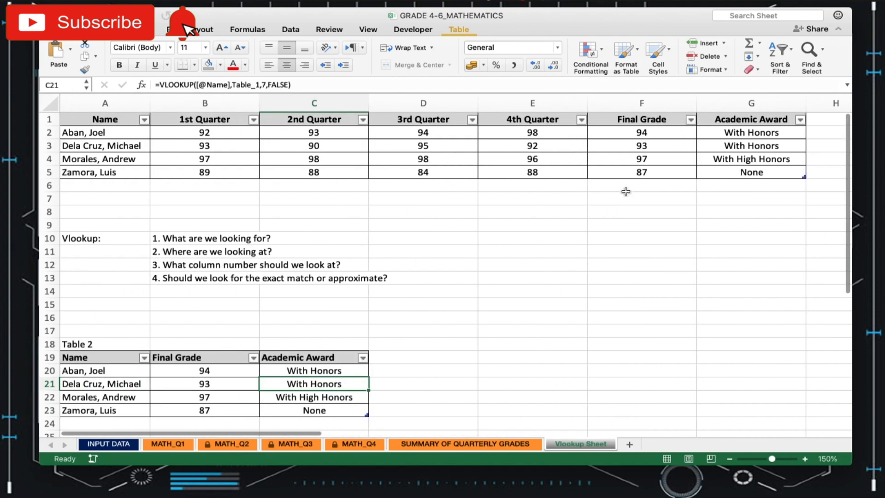